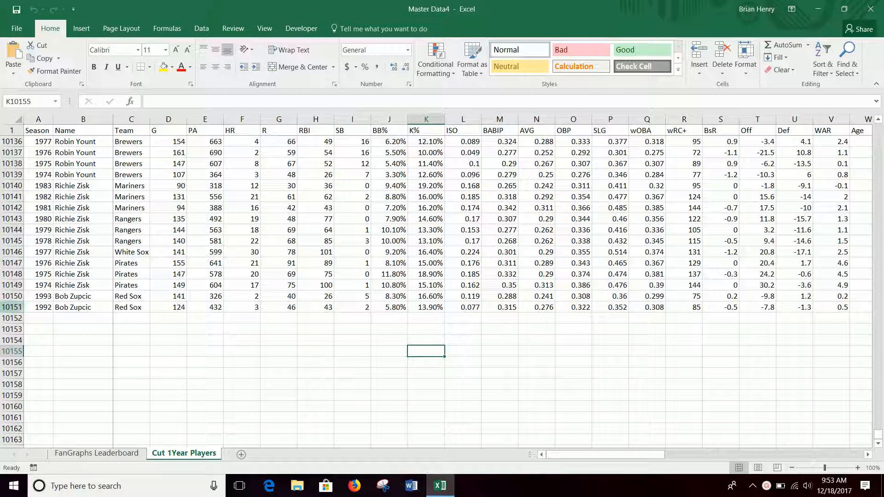
# Examine the extent of the player data, from its last row across the statistic columns through TotalWAR.
pyautogui.click(12, 307)
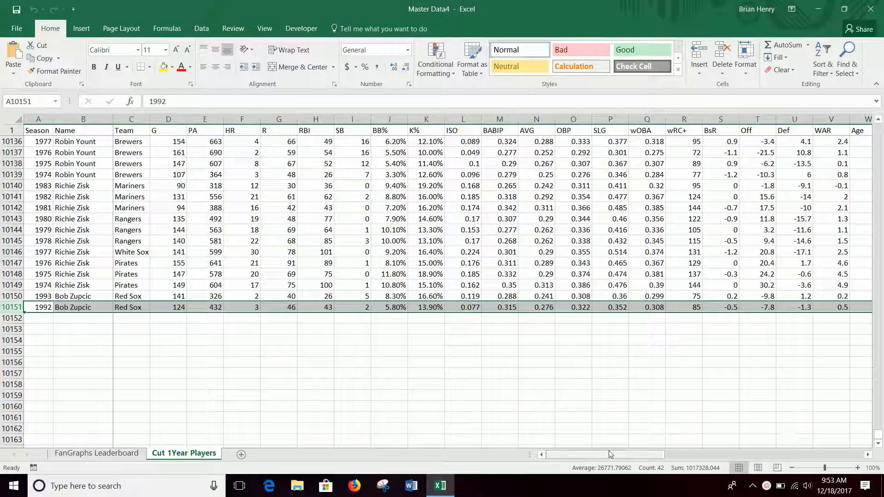
pyautogui.moveTo(594, 455); pyautogui.dragTo(563, 442)
pyautogui.moveTo(132, 120); pyautogui.dragTo(719, 290)
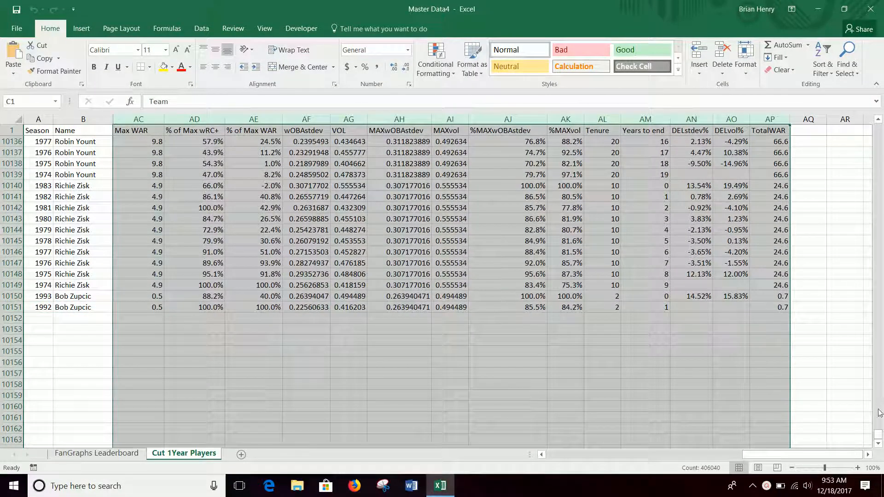
pyautogui.click(643, 305)
pyautogui.moveTo(877, 432); pyautogui.dragTo(876, 125)
pyautogui.moveTo(772, 455); pyautogui.dragTo(569, 455)
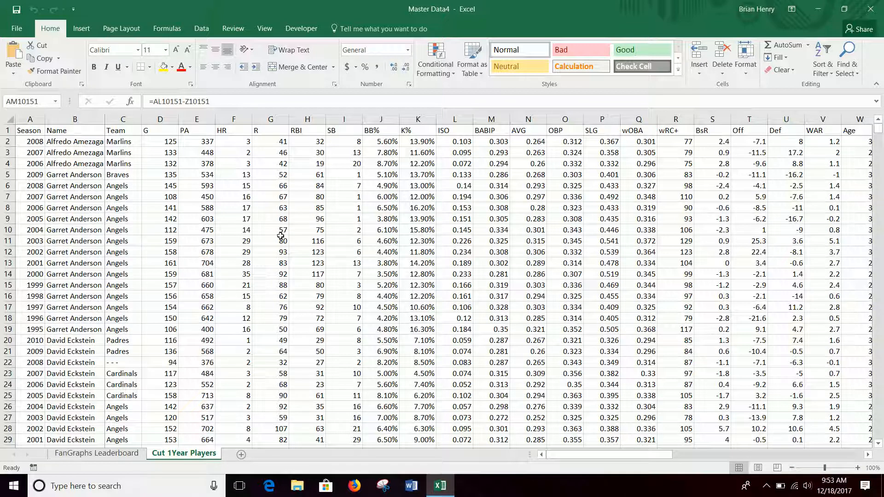
# Create a PivotTable from the full Cut 1Year Players data on a new worksheet and rename that sheet as Table.
pyautogui.click(133, 139)
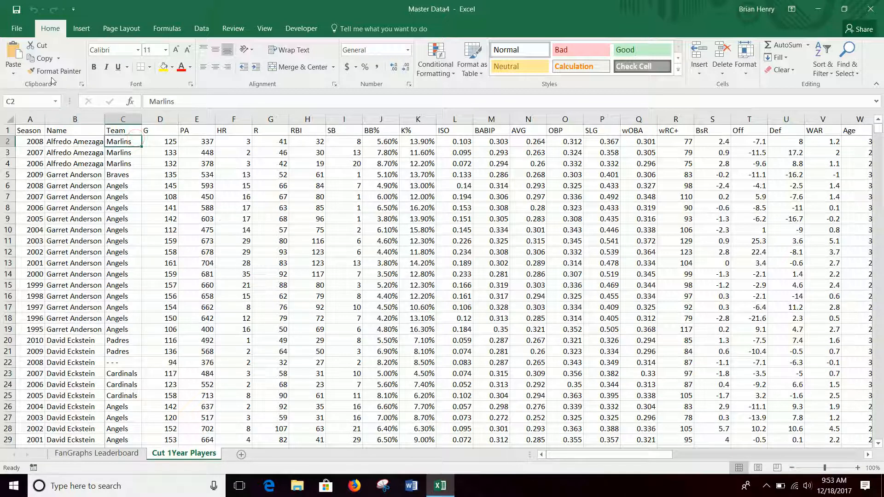
pyautogui.click(81, 28)
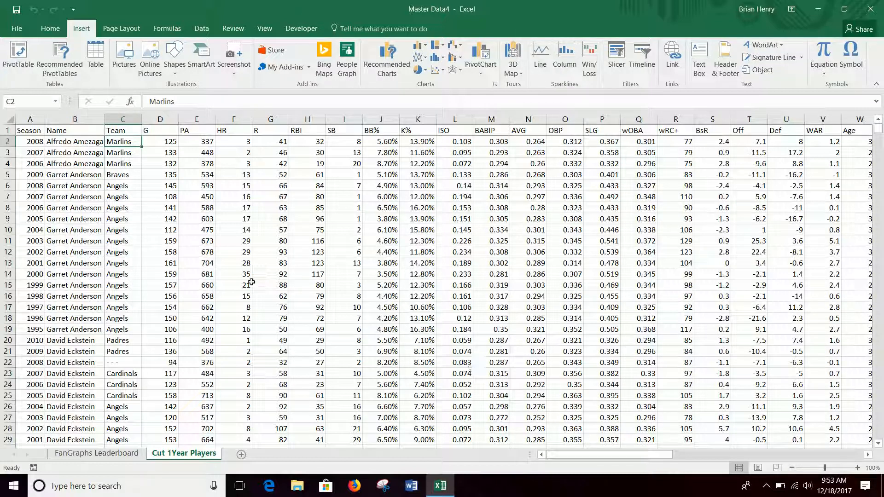
pyautogui.click(18, 56)
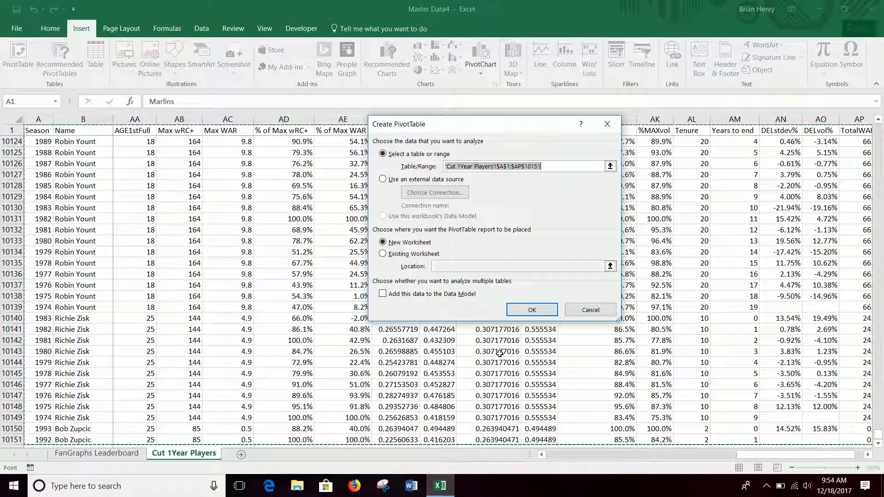
pyautogui.click(522, 312)
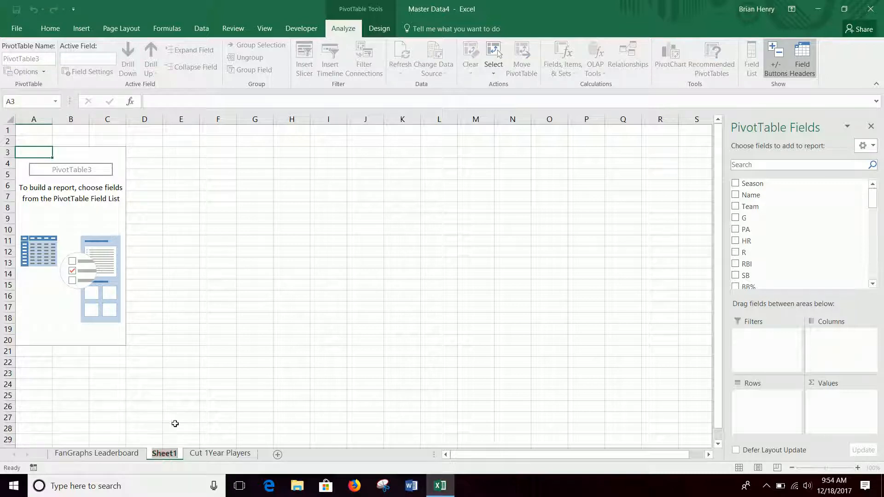
pyautogui.write('Table')
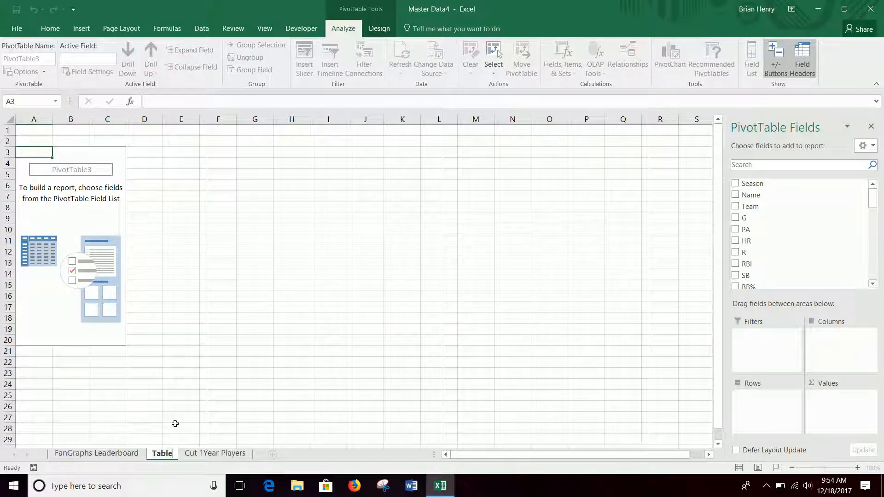
pyautogui.press('Return')
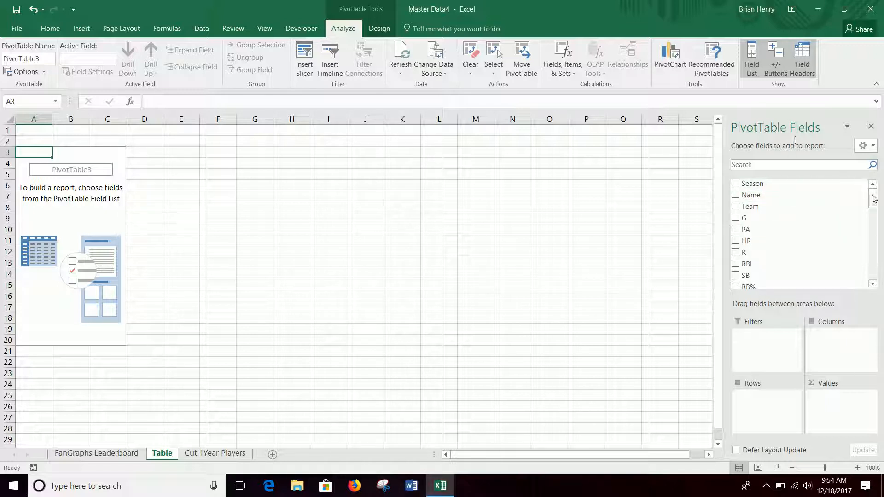
# Add the Age field to the PivotTable's rows and look through the list of ages.
pyautogui.moveTo(874, 199)
pyautogui.mouseDown()
pyautogui.moveTo(876, 266)
pyautogui.moveTo(877, 190)
pyautogui.mouseUp()
pyautogui.moveTo(870, 191); pyautogui.dragTo(874, 229)
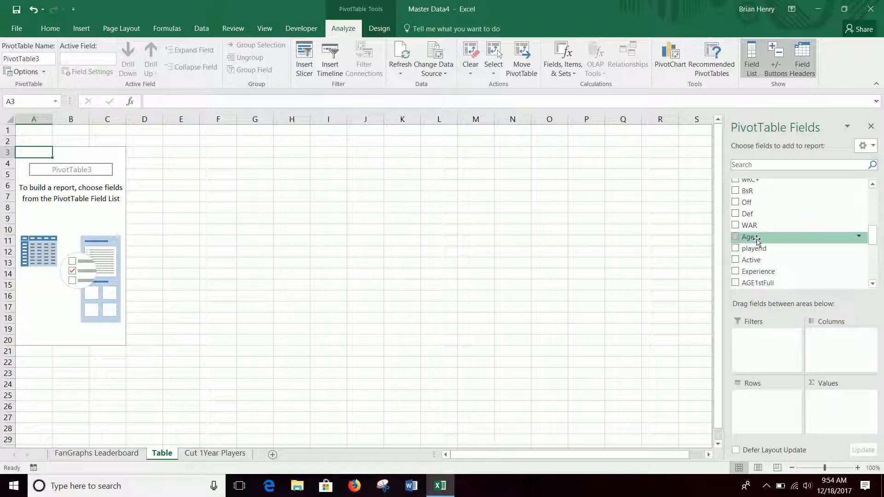
pyautogui.moveTo(757, 240); pyautogui.dragTo(774, 417)
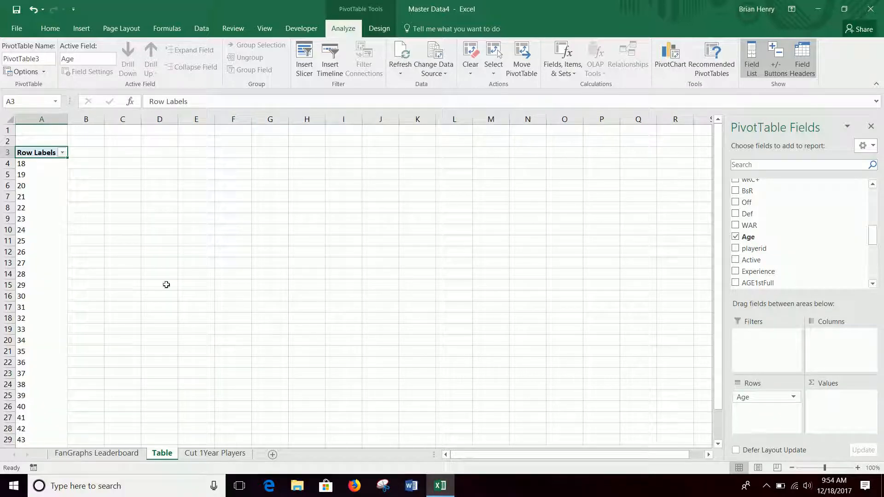
pyautogui.scroll(-6, 28, 207)
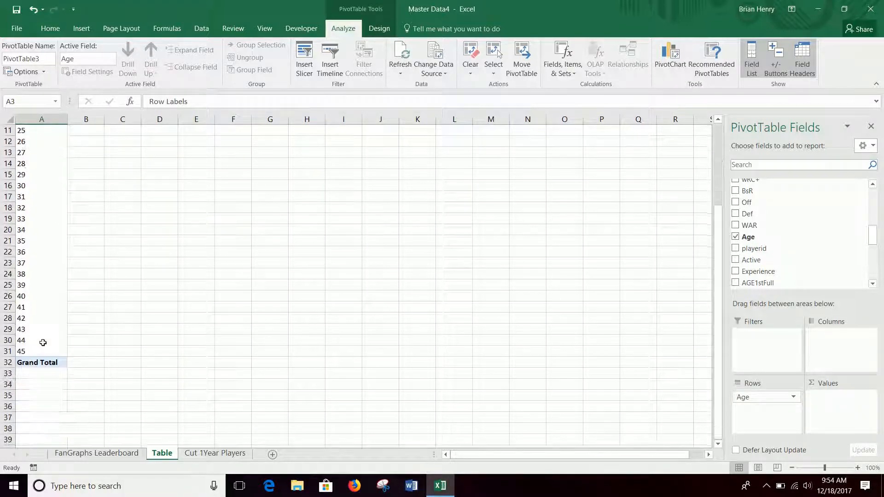
pyautogui.scroll(6, 37, 258)
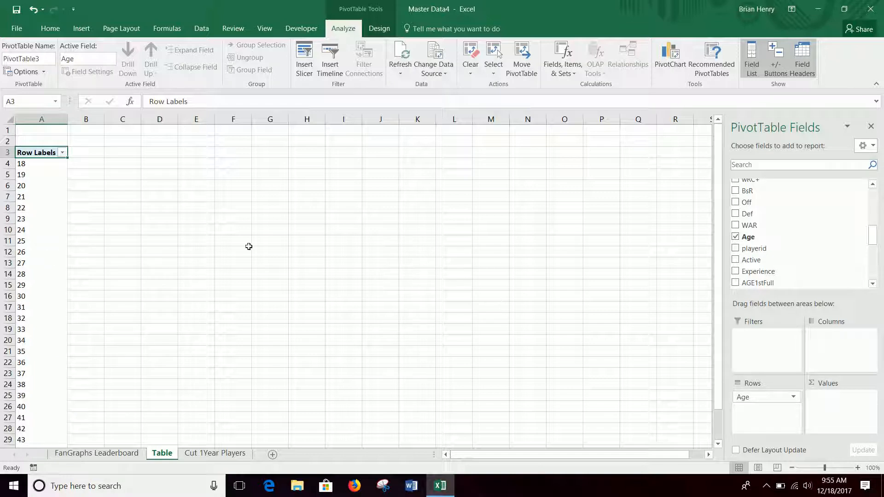
pyautogui.scroll(-2, 26, 155)
pyautogui.scroll(2, 64, 171)
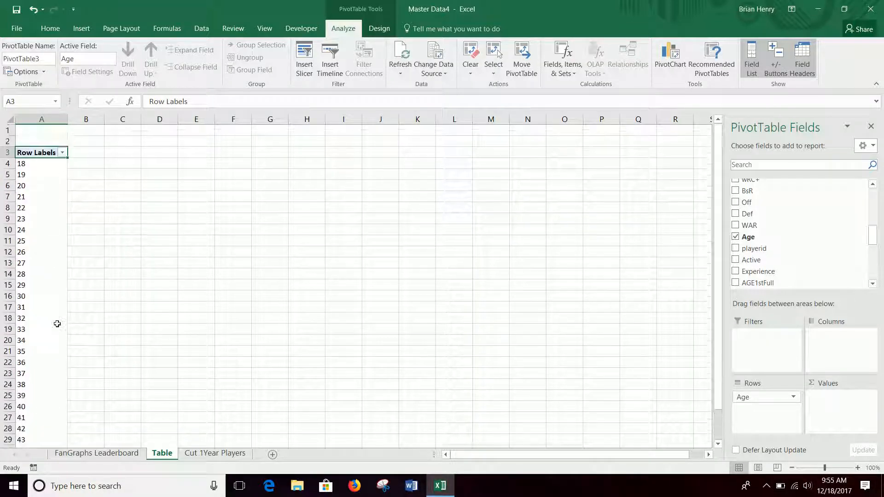
pyautogui.scroll(-5, 57, 322)
pyautogui.scroll(5, 55, 304)
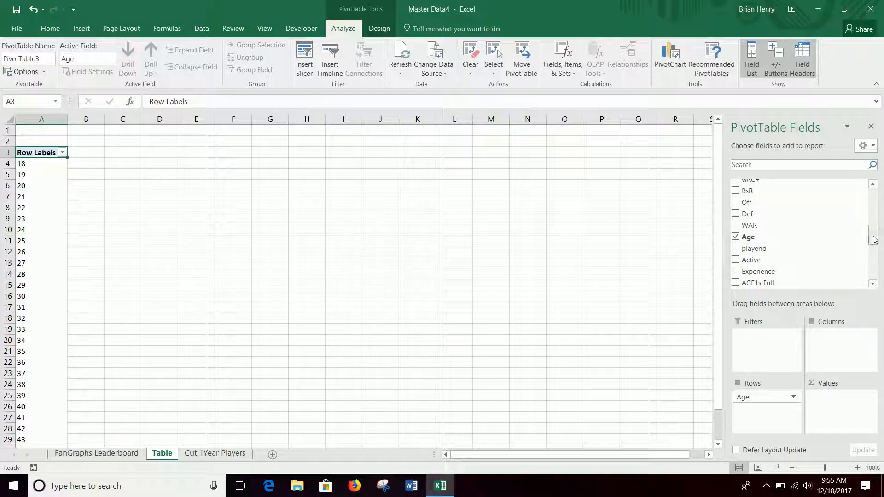
# Add the HR field to the PivotTable's values and look through the home run sums by age.
pyautogui.moveTo(874, 240); pyautogui.dragTo(878, 201)
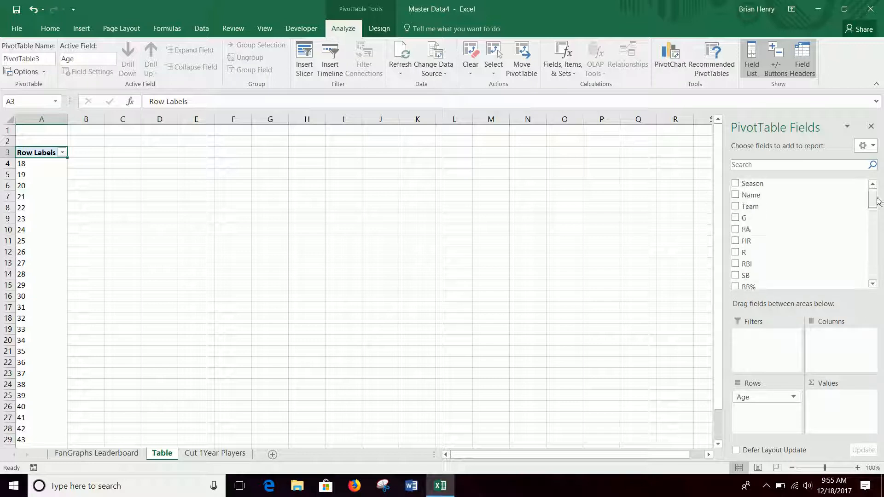
pyautogui.moveTo(746, 241); pyautogui.dragTo(837, 394)
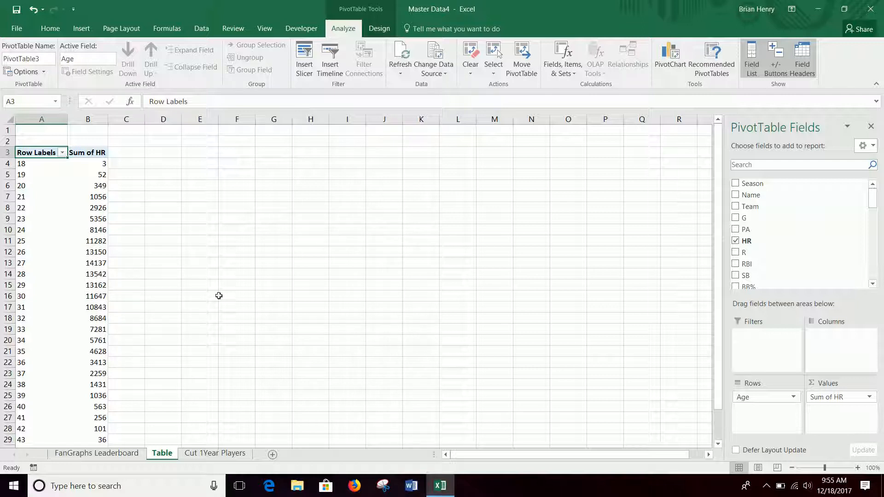
pyautogui.scroll(-3, 108, 325)
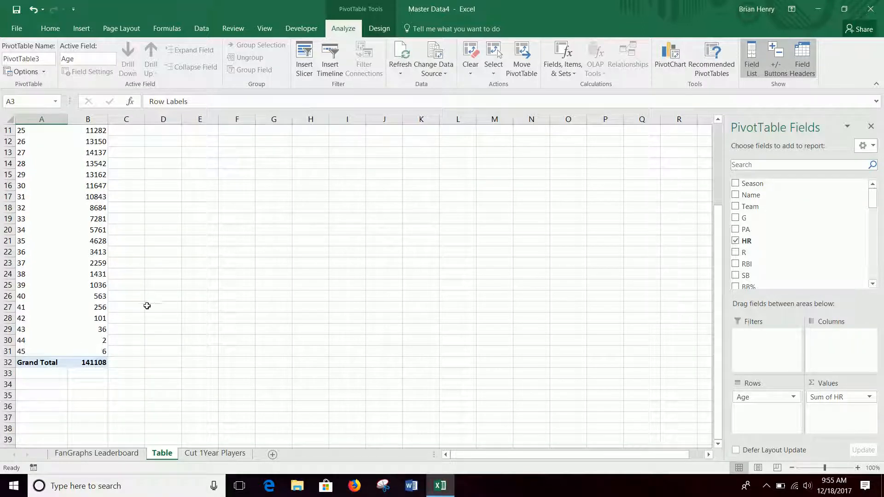
pyautogui.scroll(3, 147, 306)
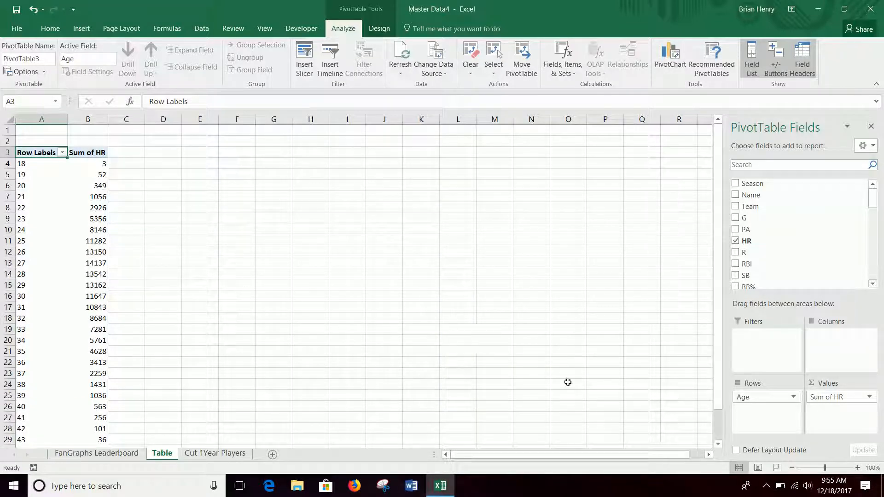
# Change the HR value field to summarize by Average instead of Sum.
pyautogui.click(865, 397)
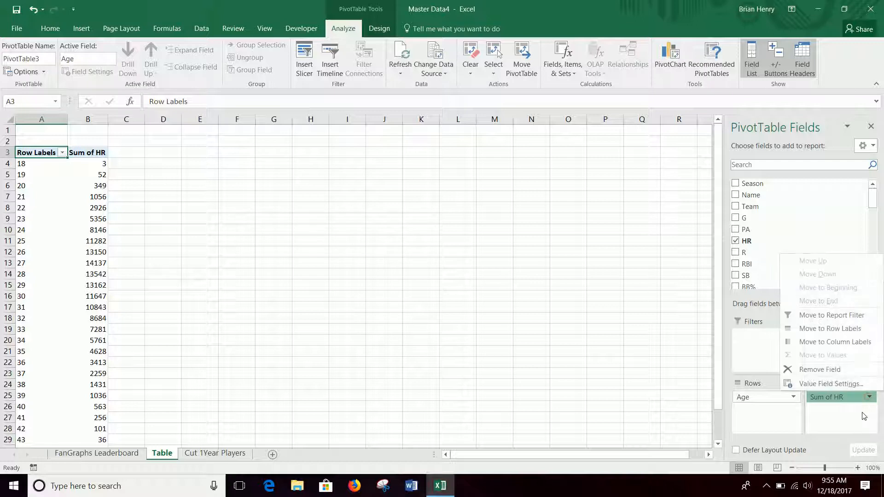
pyautogui.click(827, 389)
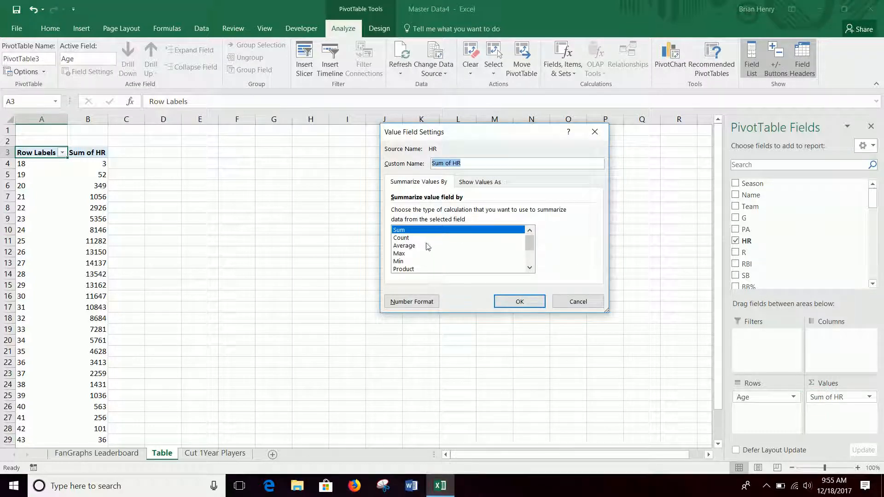
pyautogui.click(408, 247)
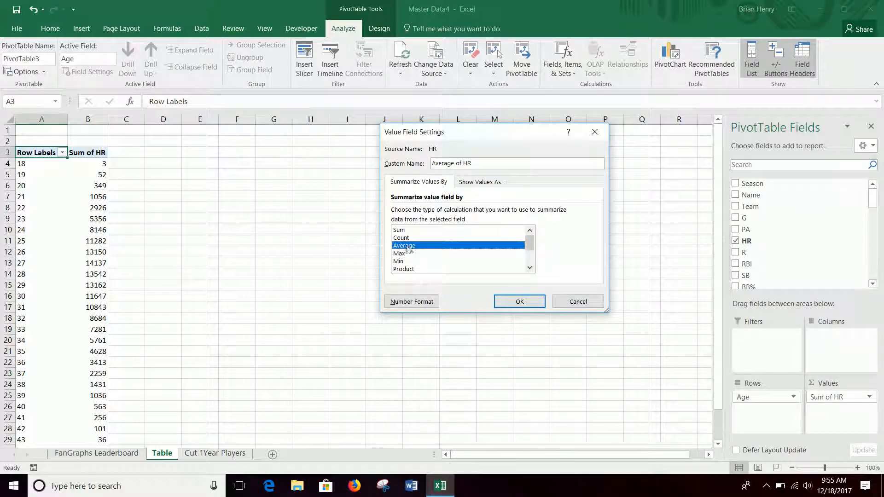
pyautogui.click(516, 301)
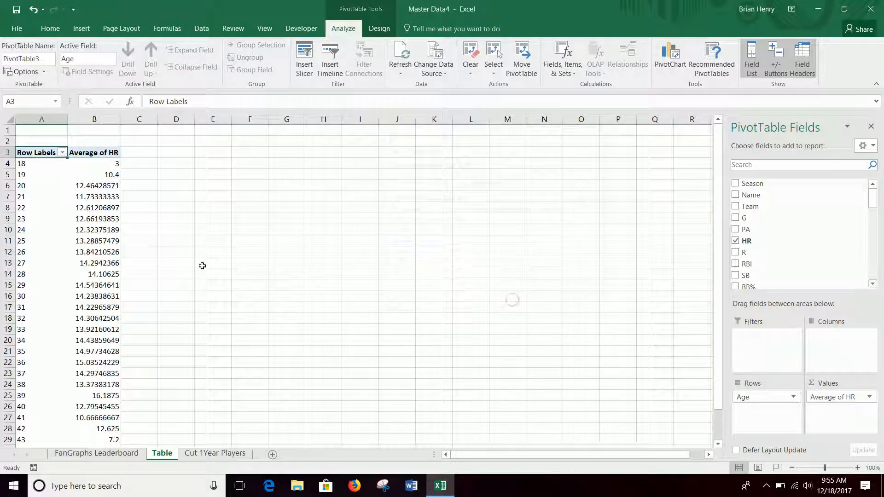
# Format the Average of HR values for ages 18 to 45 with one decimal place.
pyautogui.moveTo(92, 152); pyautogui.dragTo(101, 429)
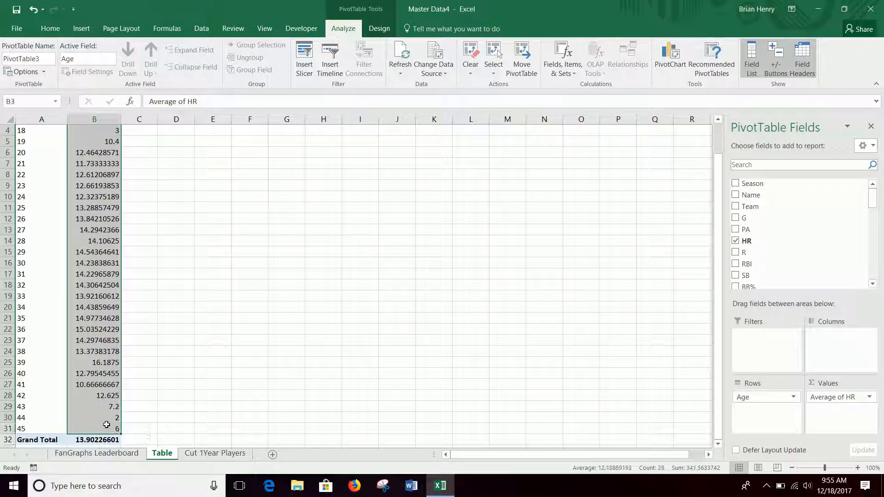
pyautogui.click(50, 28)
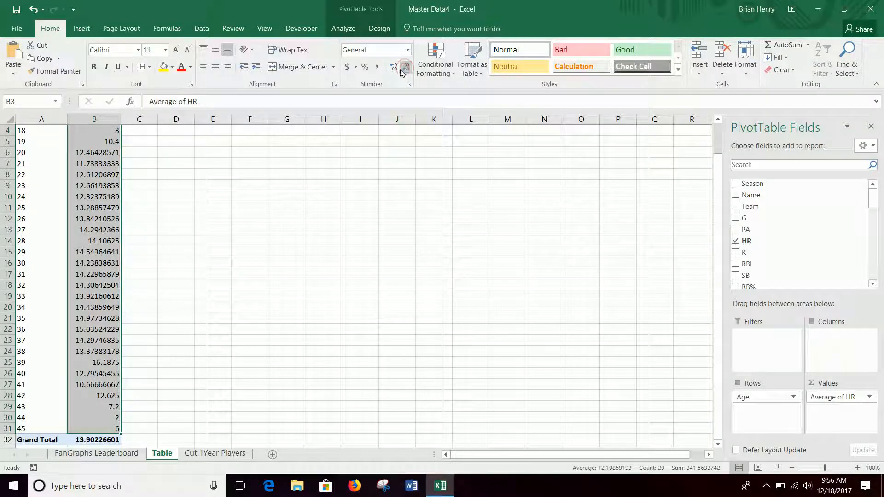
pyautogui.scroll(1, 234, 250)
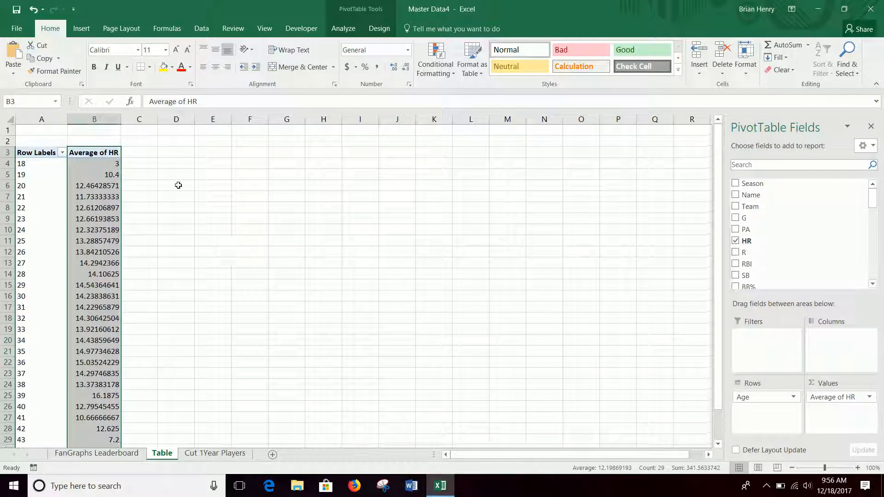
pyautogui.moveTo(110, 161); pyautogui.dragTo(111, 428)
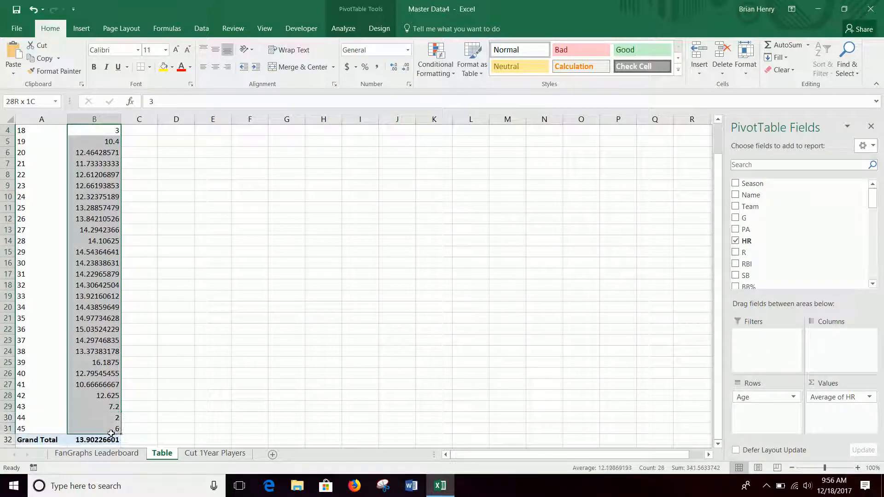
pyautogui.click(404, 67)
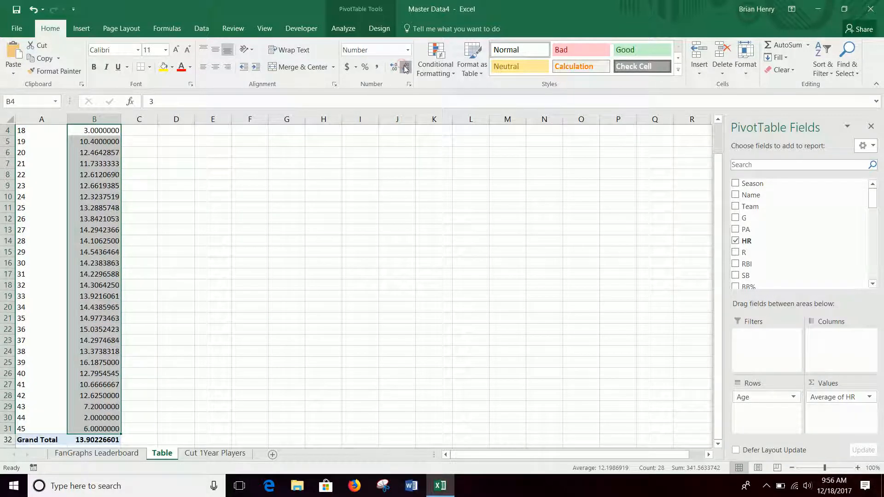
pyautogui.click(404, 68)
pyautogui.click(404, 68)
pyautogui.click(404, 68)
pyautogui.click(404, 67)
pyautogui.click(404, 67)
pyautogui.scroll(1, 236, 285)
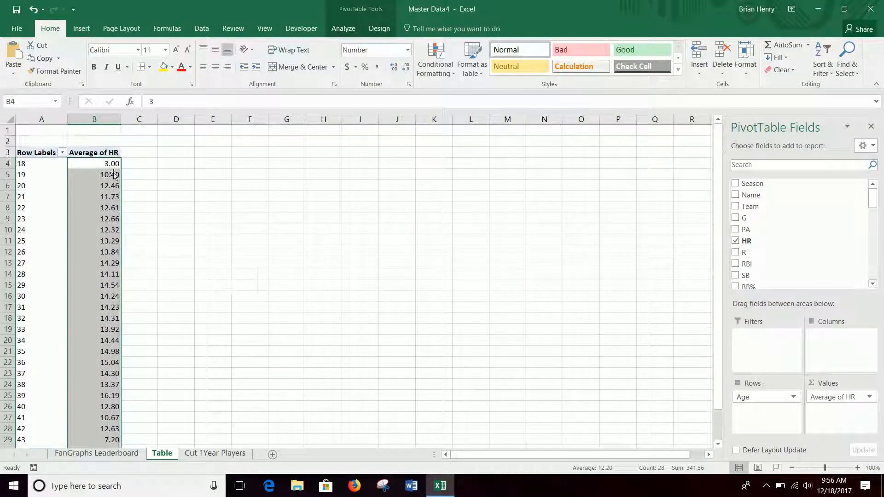
pyautogui.click(404, 68)
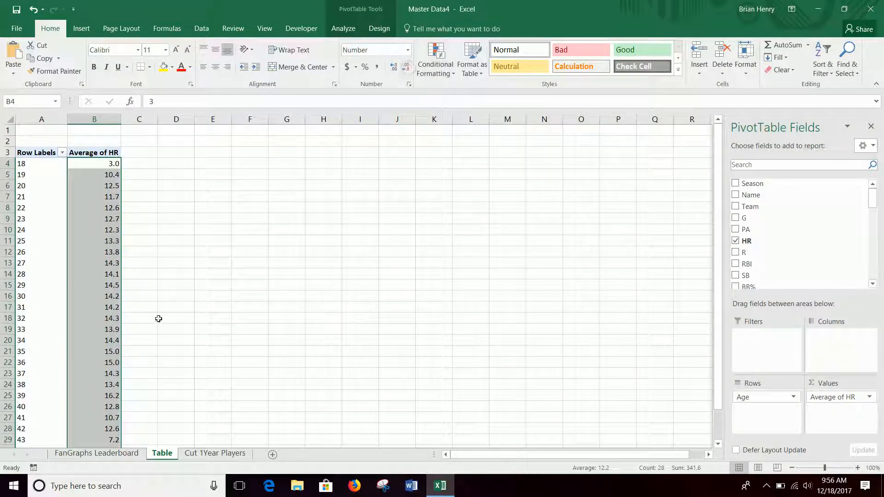
pyautogui.click(176, 318)
pyautogui.click(102, 274)
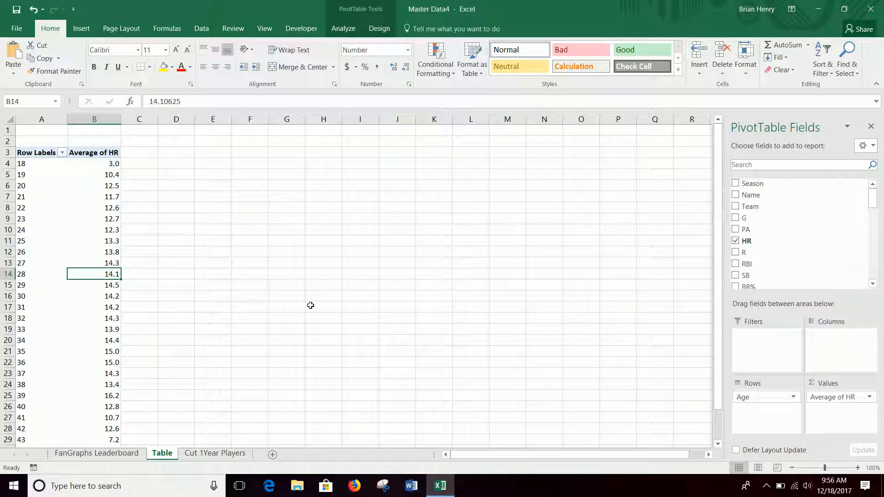
pyautogui.click(114, 177)
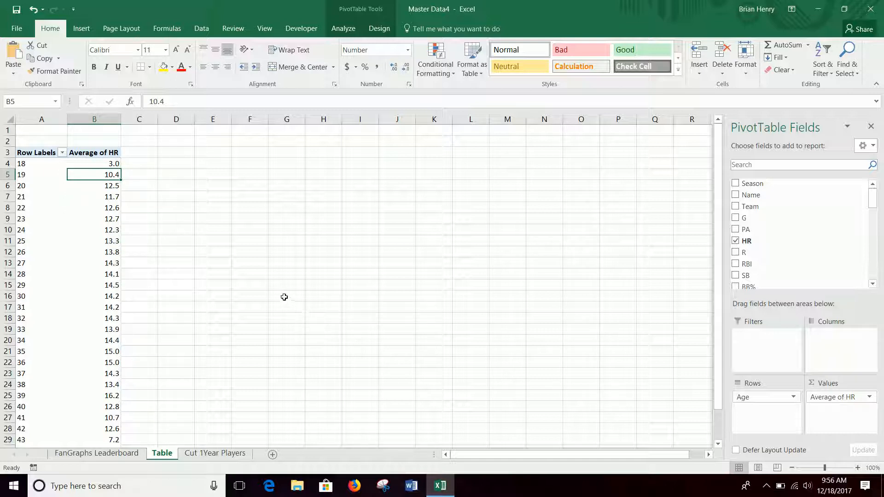
pyautogui.moveTo(348, 284); pyautogui.dragTo(360, 276)
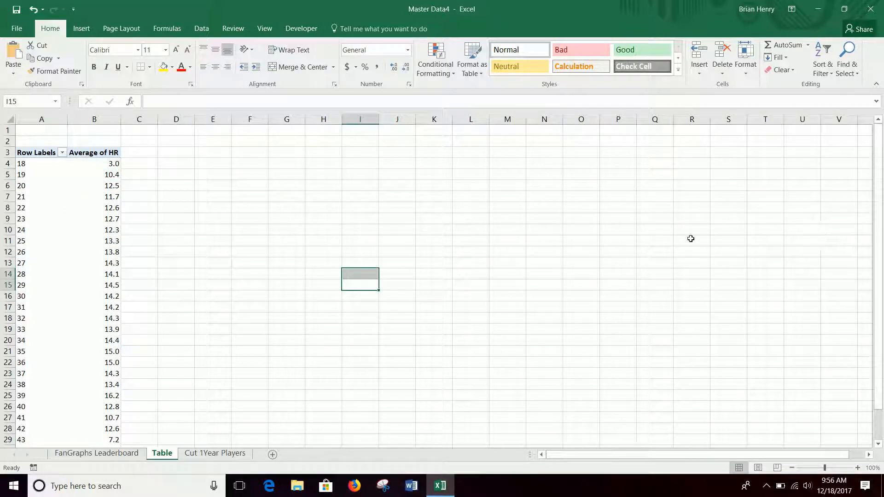
# Add the SB field to the PivotTable's values below the HR average.
pyautogui.click(76, 238)
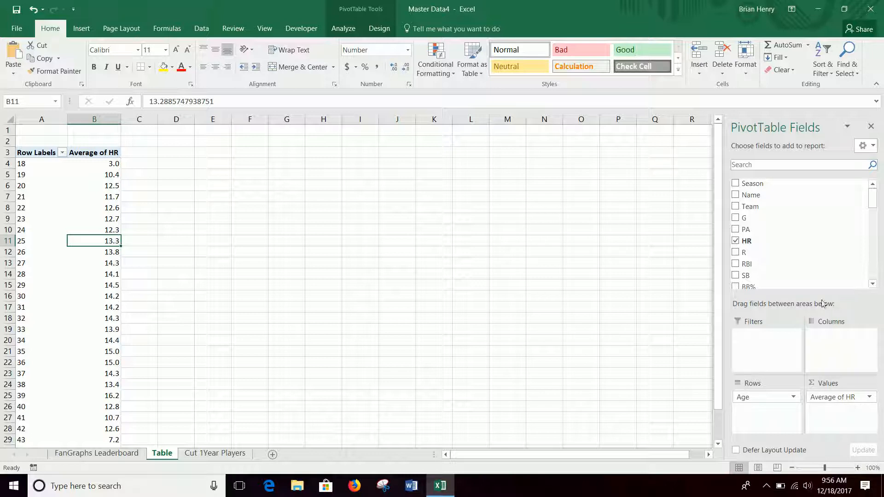
pyautogui.moveTo(748, 264); pyautogui.dragTo(842, 409)
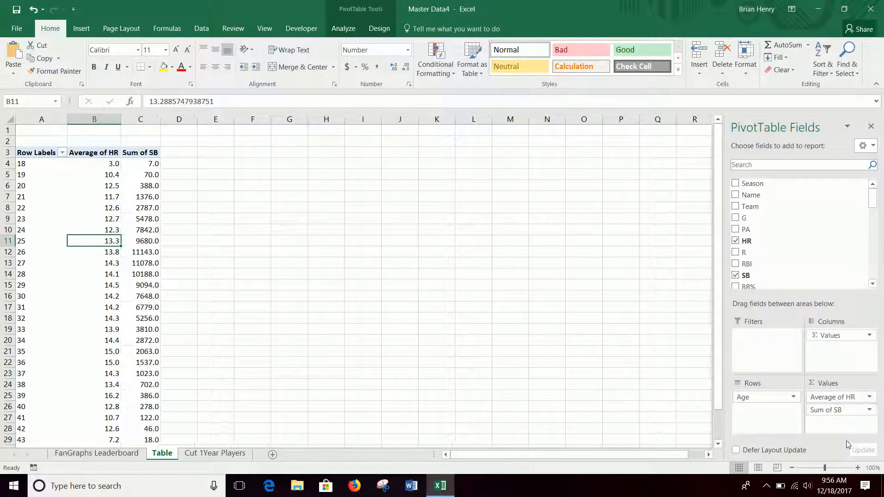
# Change the SB value field to summarize by Average instead of Sum.
pyautogui.click(865, 411)
pyautogui.click(820, 399)
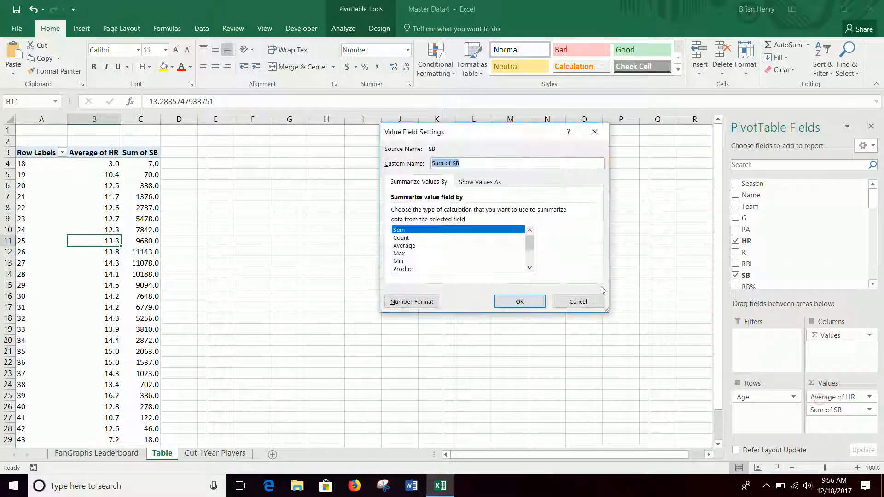
pyautogui.click(432, 245)
pyautogui.click(520, 302)
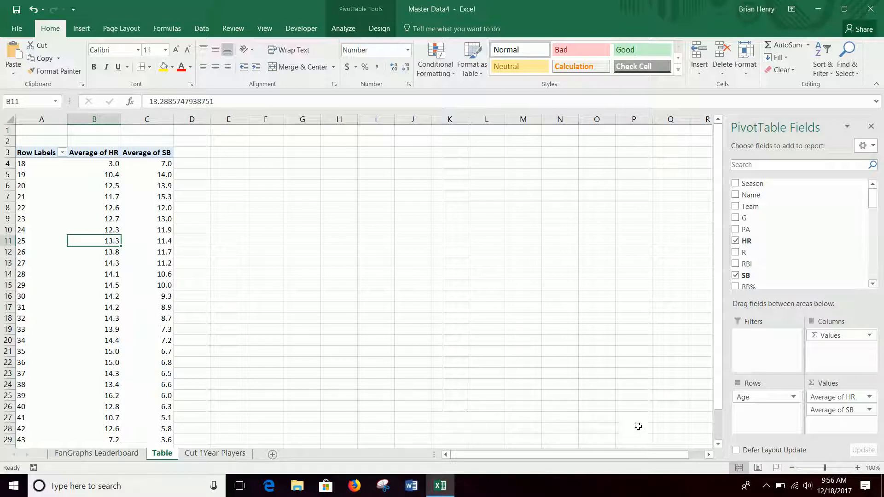
# Remove the SB average from the PivotTable's values, keeping only the HR average.
pyautogui.click(838, 409)
pyautogui.click(837, 410)
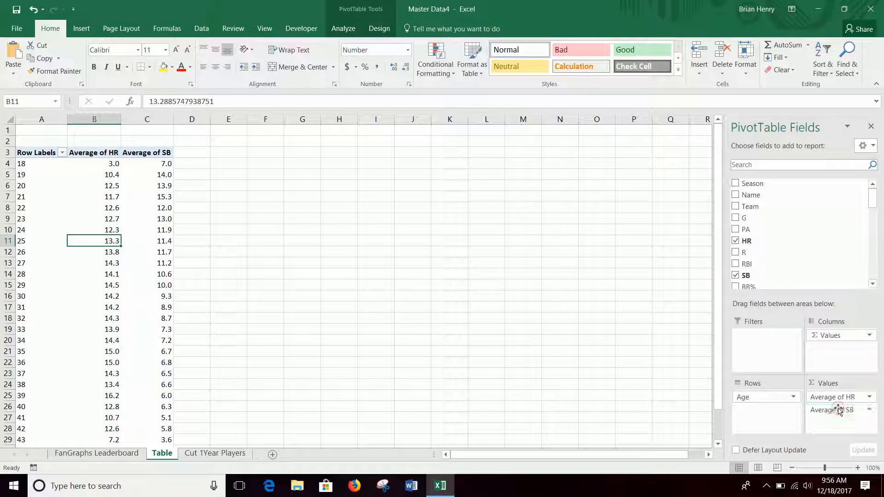
pyautogui.moveTo(836, 411); pyautogui.dragTo(821, 288)
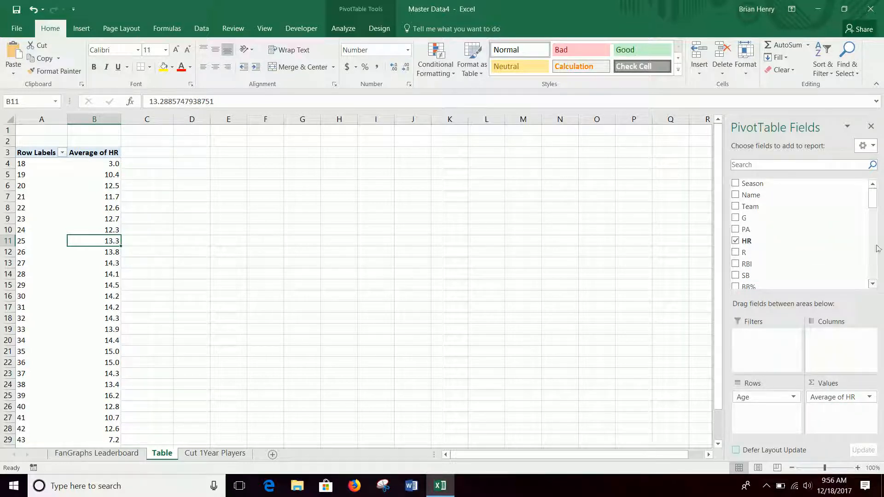
# Try breaking the HR averages down with the Team field in the columns, and remove the field again.
pyautogui.moveTo(856, 206); pyautogui.dragTo(840, 347)
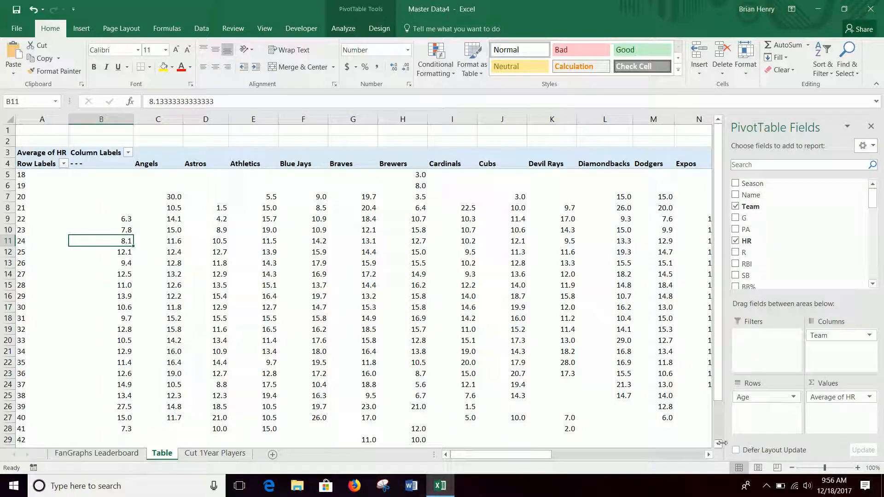
pyautogui.click(709, 455)
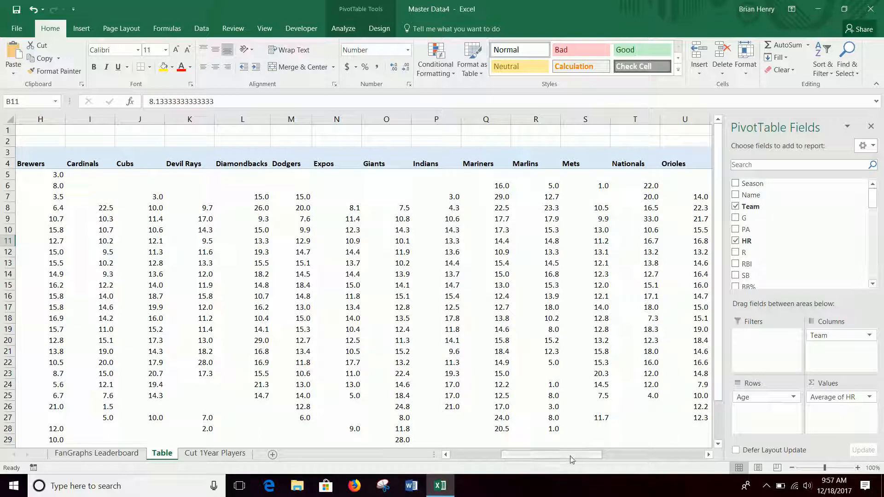
pyautogui.moveTo(571, 458); pyautogui.dragTo(510, 459)
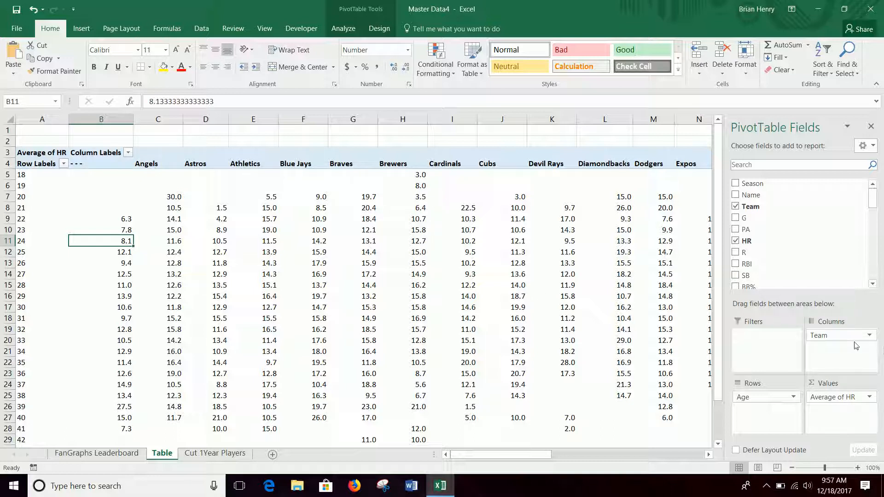
pyautogui.moveTo(856, 336); pyautogui.dragTo(567, 309)
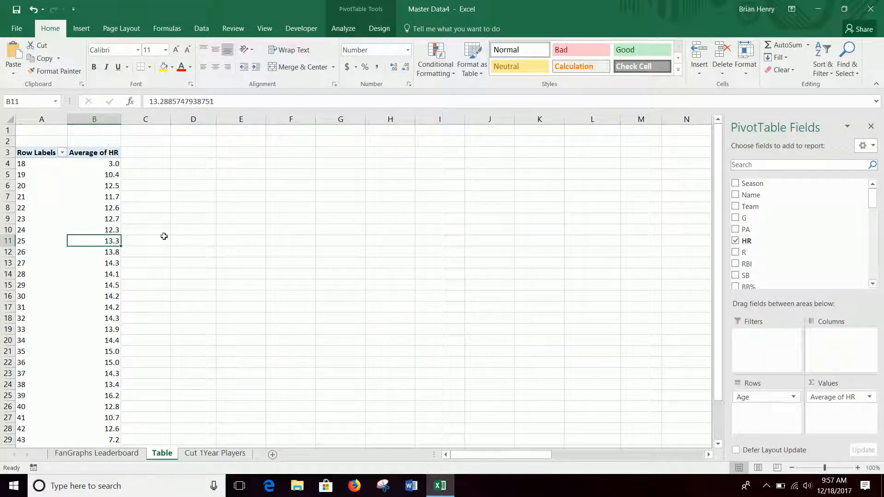
# Insert a Clustered Column PivotChart of the average HR by age.
pyautogui.click(82, 29)
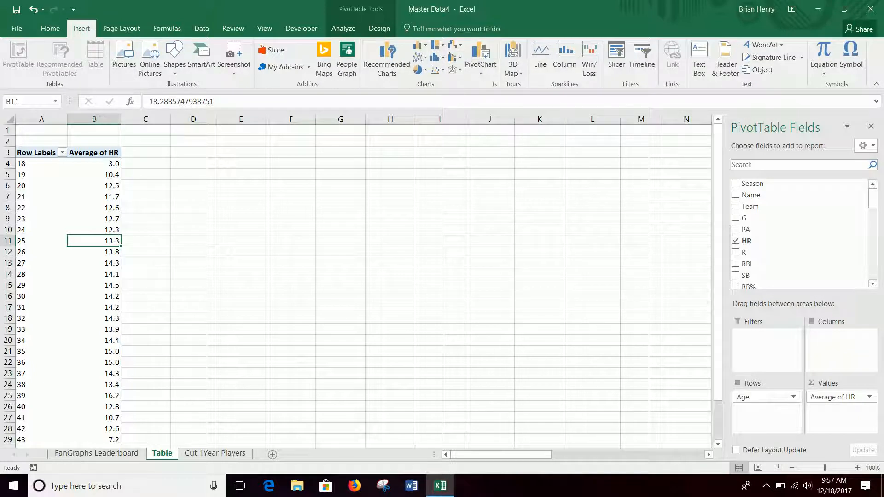
pyautogui.click(483, 73)
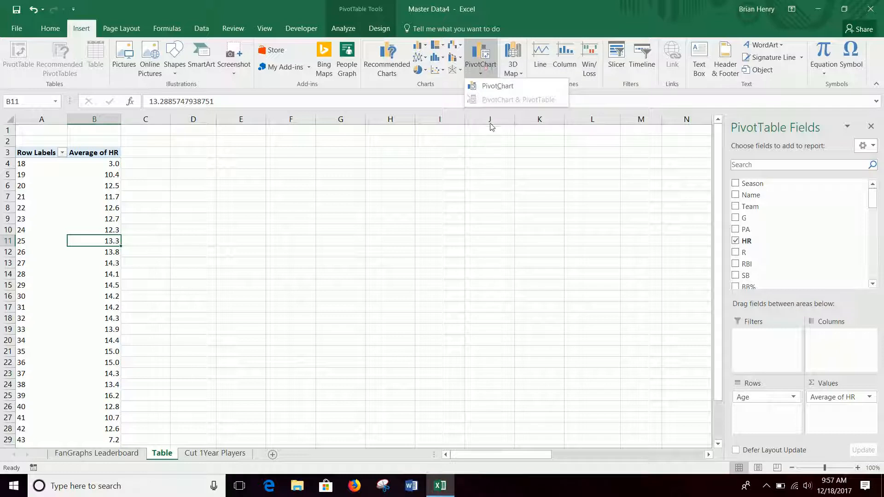
pyautogui.click(487, 83)
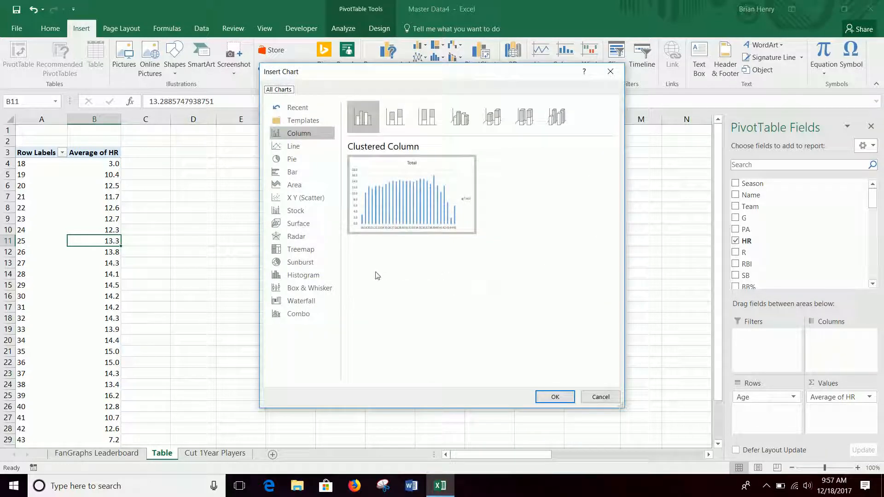
pyautogui.click(553, 397)
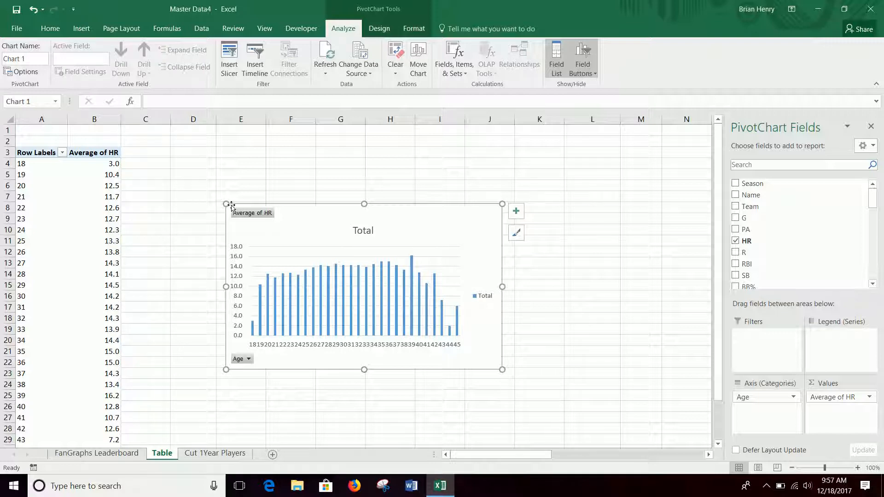
# Enlarge the PivotChart across the empty cells beside the PivotTable and delete its Total legend.
pyautogui.moveTo(226, 202); pyautogui.dragTo(207, 162)
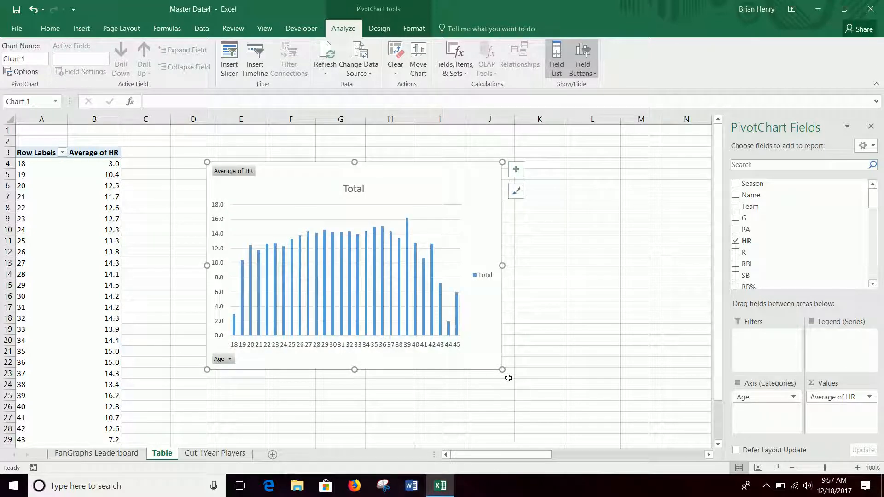
pyautogui.moveTo(502, 371); pyautogui.dragTo(661, 420)
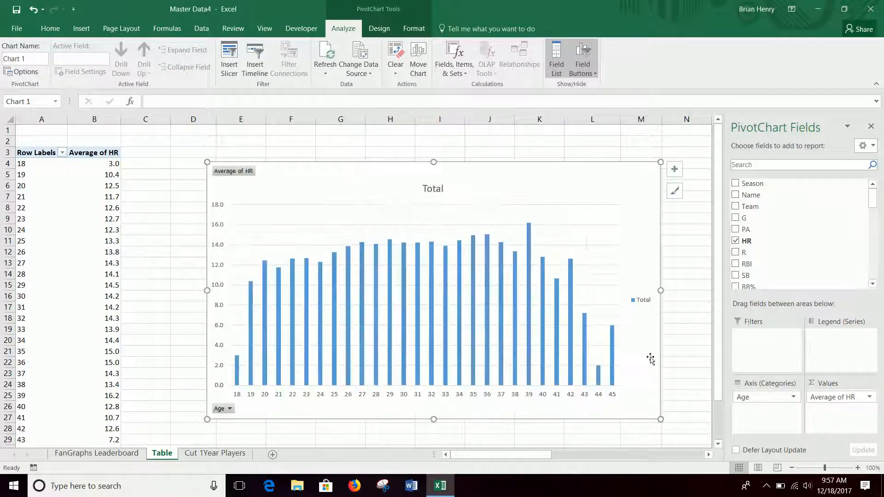
pyautogui.click(644, 305)
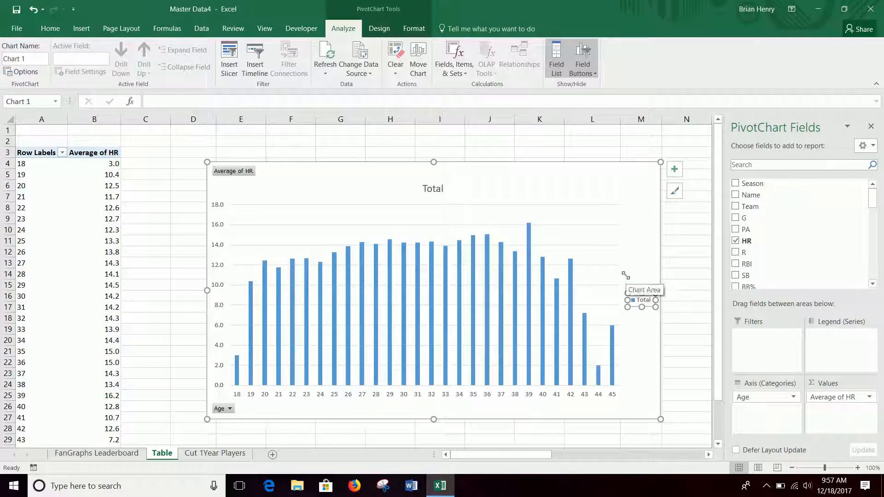
pyautogui.press('Delete')
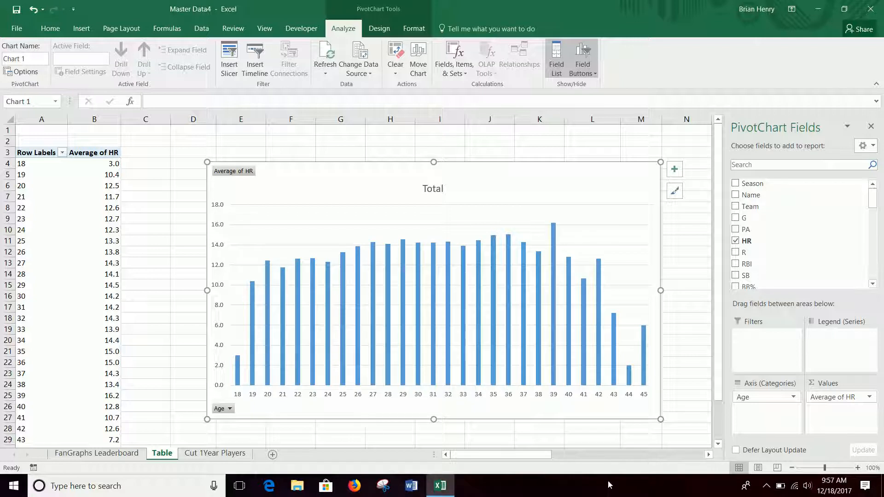
# Add the SB field to the PivotChart's values below the HR average and summarize it by Average.
pyautogui.moveTo(745, 275); pyautogui.dragTo(826, 426)
pyautogui.click(829, 411)
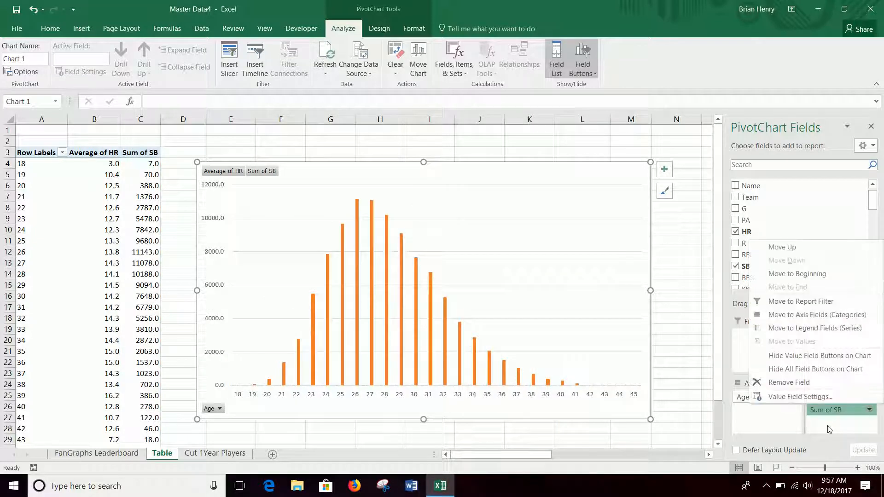
pyautogui.click(800, 397)
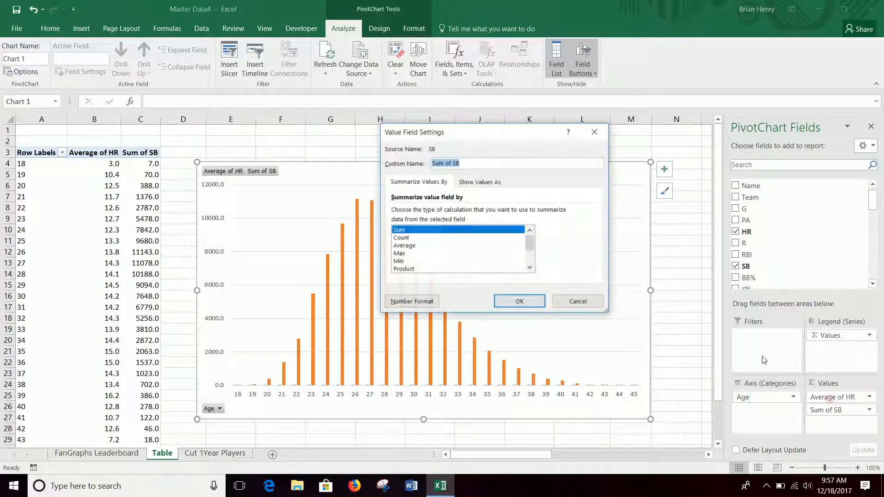
pyautogui.click(417, 245)
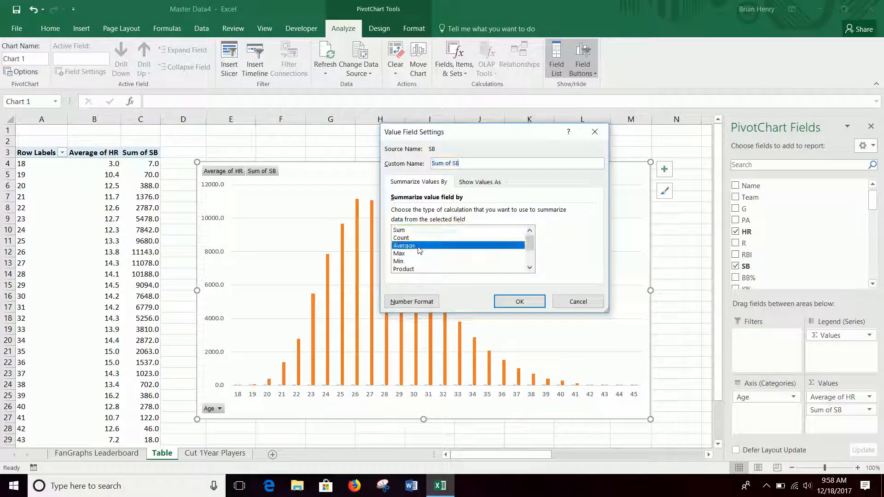
pyautogui.click(518, 301)
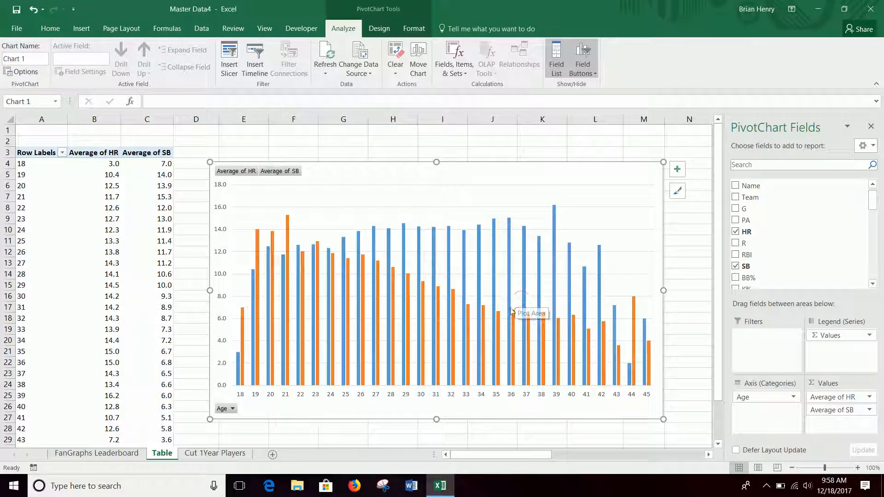
pyautogui.moveTo(253, 329)
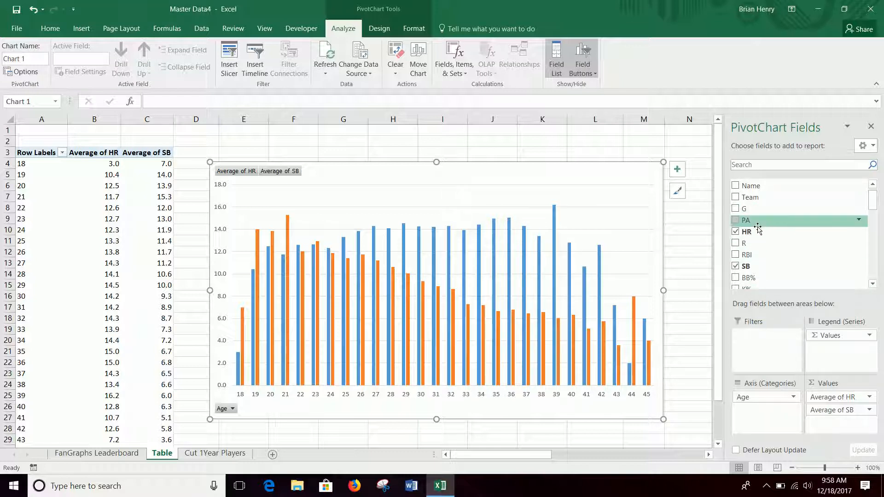
# Try adding the PA field to the chart's values summarized by Average, and remove it again.
pyautogui.moveTo(753, 222); pyautogui.dragTo(846, 427)
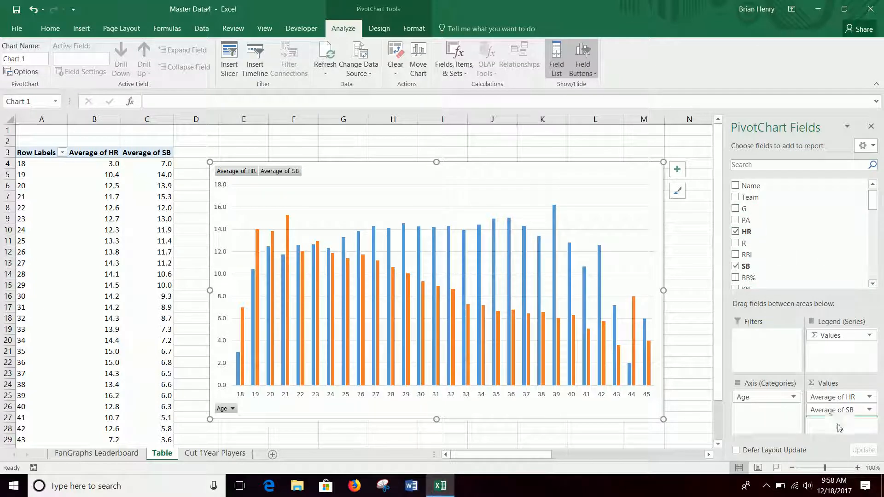
pyautogui.click(829, 422)
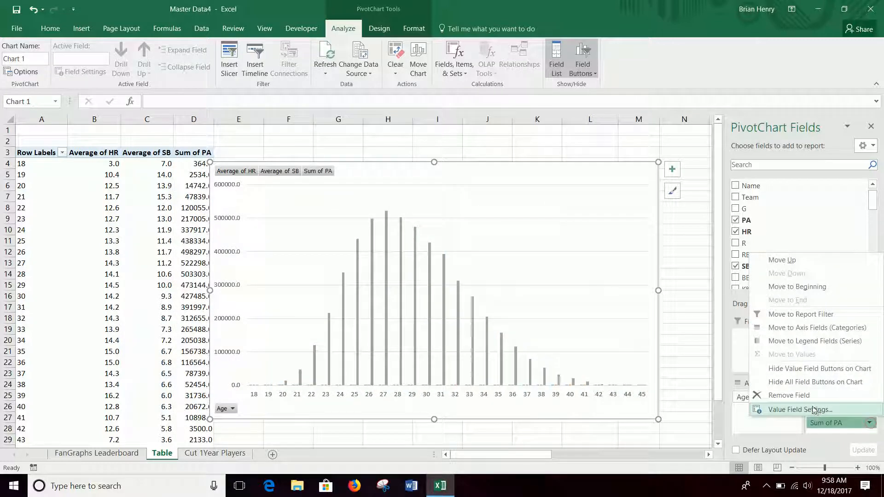
pyautogui.click(813, 409)
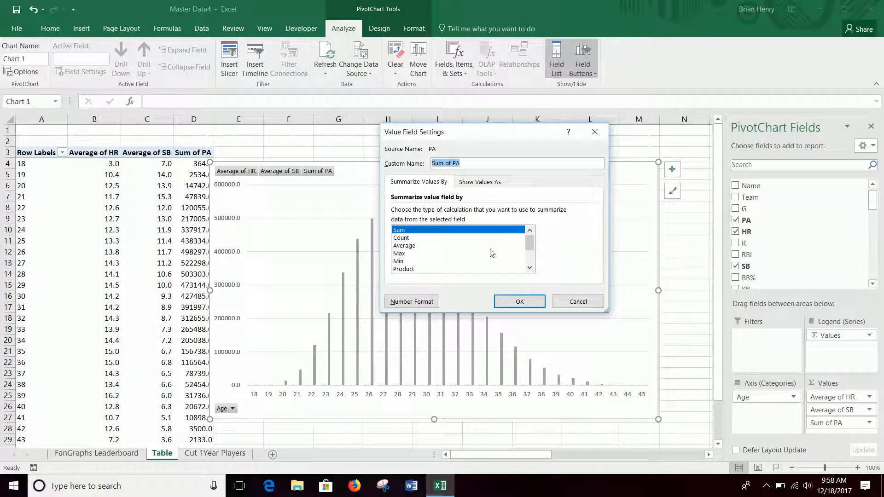
pyautogui.click(423, 246)
pyautogui.click(515, 301)
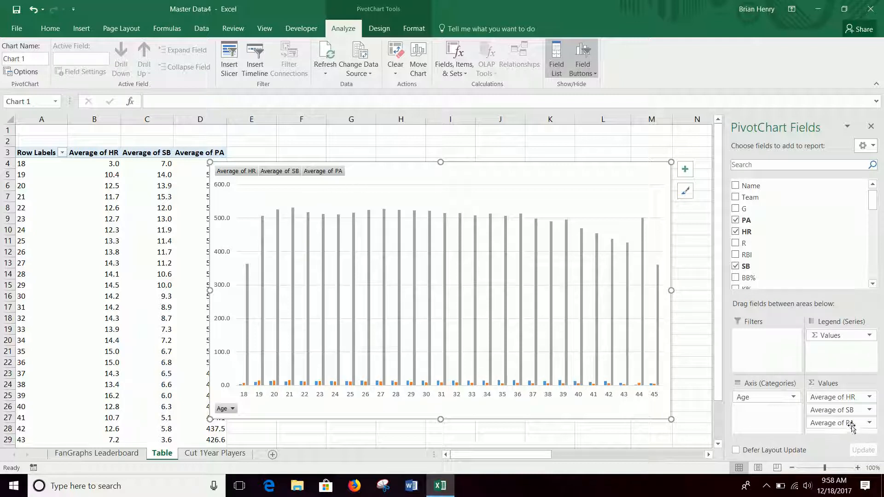
pyautogui.moveTo(842, 423); pyautogui.dragTo(803, 230)
pyautogui.moveTo(605, 341)
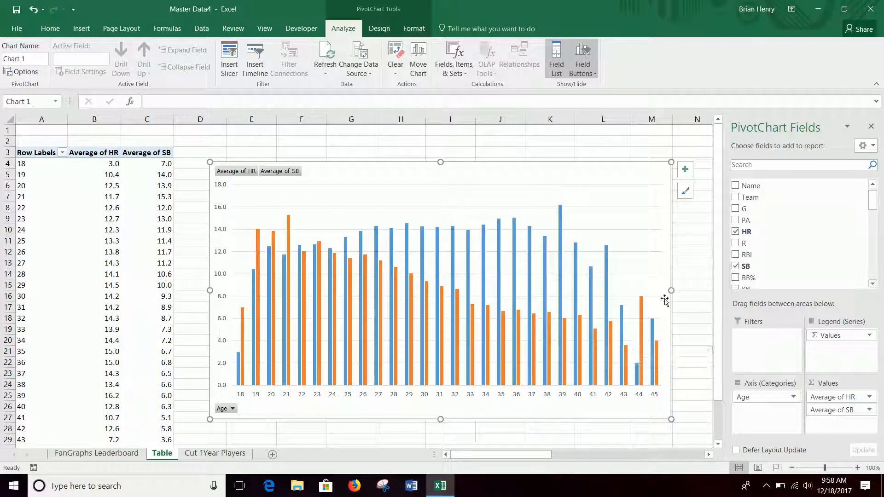
# Add the AGE1stFull field as a report filter for the PivotTable and PivotChart.
pyautogui.click(872, 284)
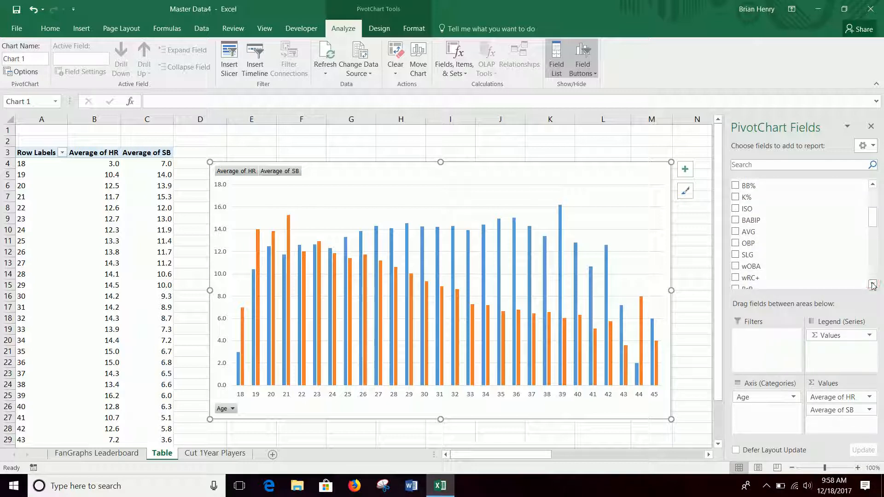
pyautogui.click(872, 284)
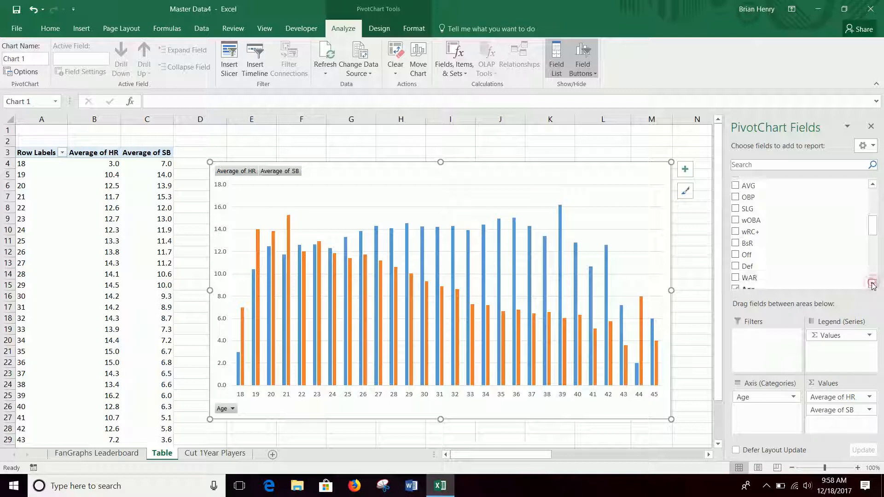
pyautogui.click(872, 284)
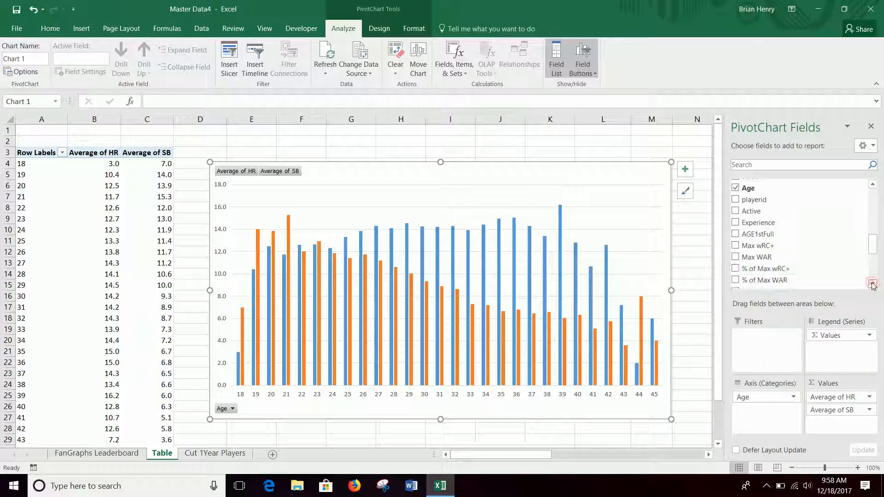
pyautogui.moveTo(773, 241); pyautogui.dragTo(776, 347)
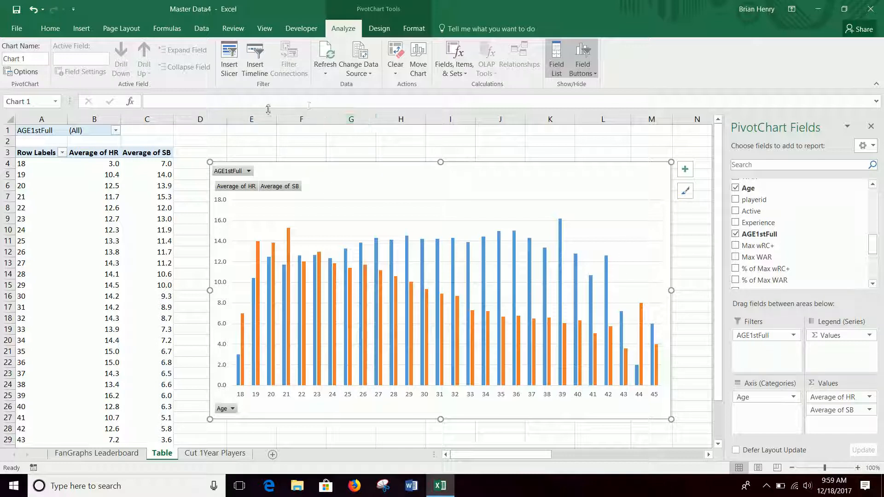
# Filter the PivotTable and chart to players with an AGE1stFull value of 21.
pyautogui.click(116, 131)
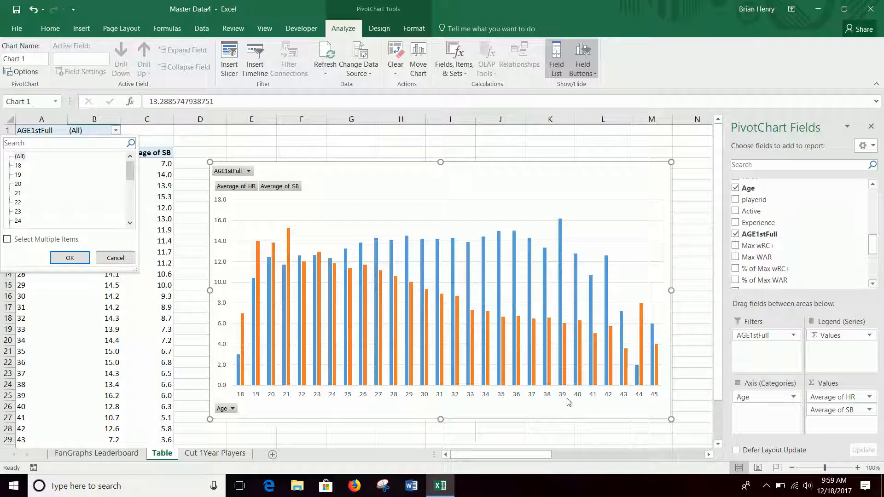
pyautogui.click(131, 223)
pyautogui.click(130, 223)
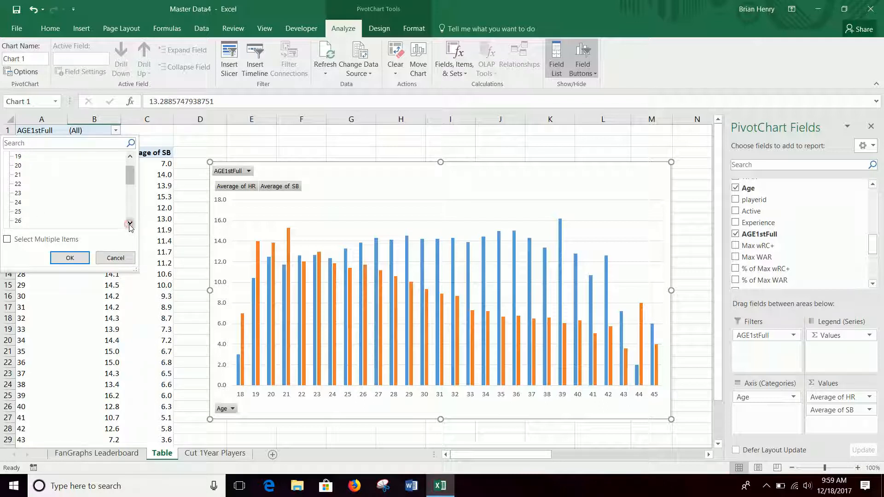
pyautogui.click(19, 175)
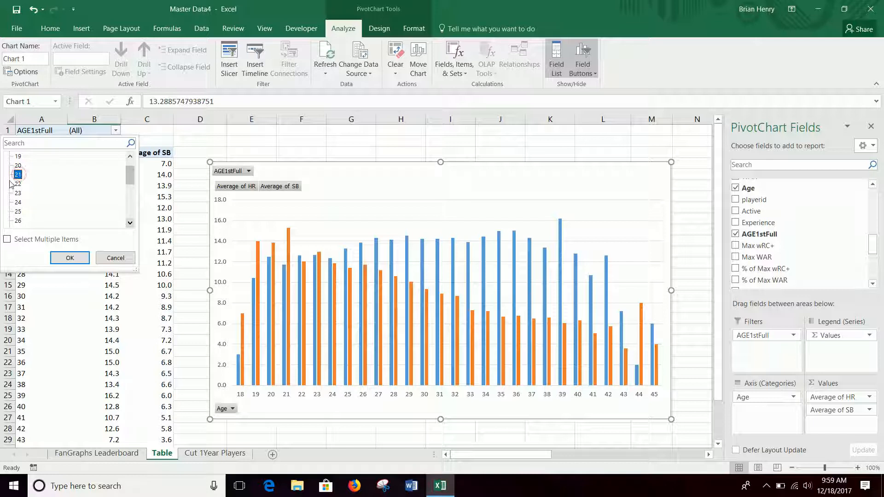
pyautogui.click(70, 259)
pyautogui.click(70, 241)
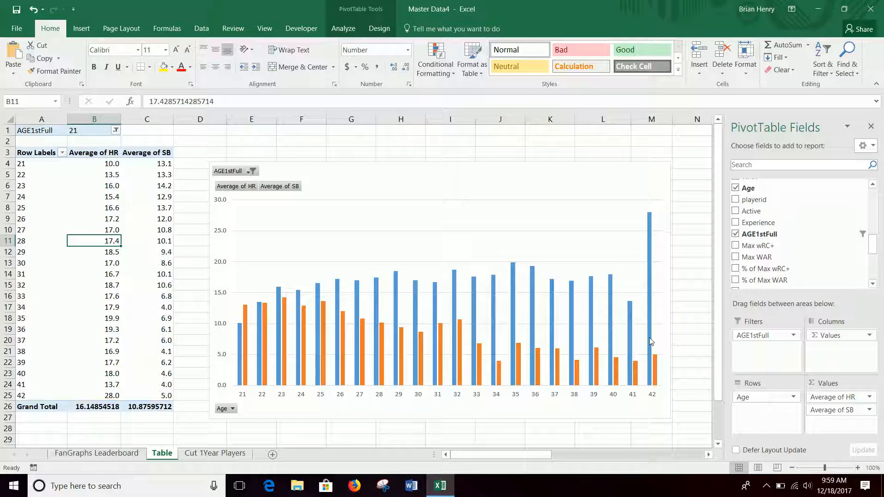
pyautogui.moveTo(650, 342)
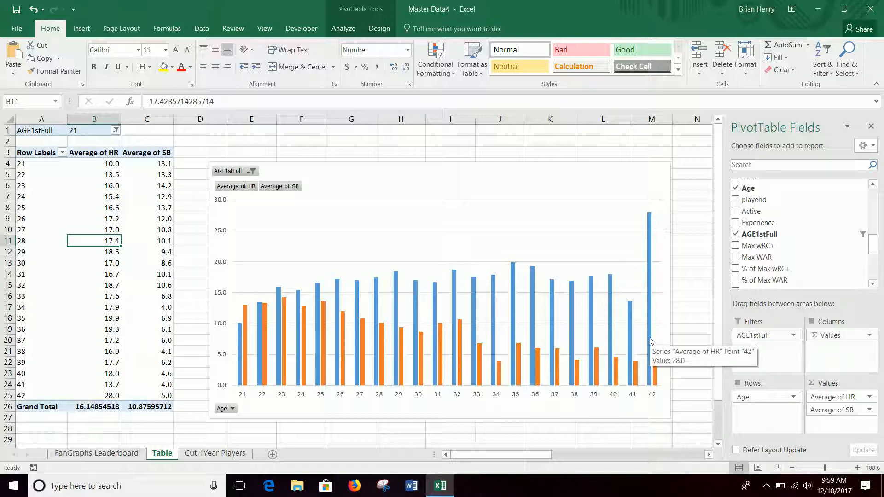
# Allow multiple selections in the AGE1stFull filter and include the values 18 through 23.
pyautogui.click(115, 131)
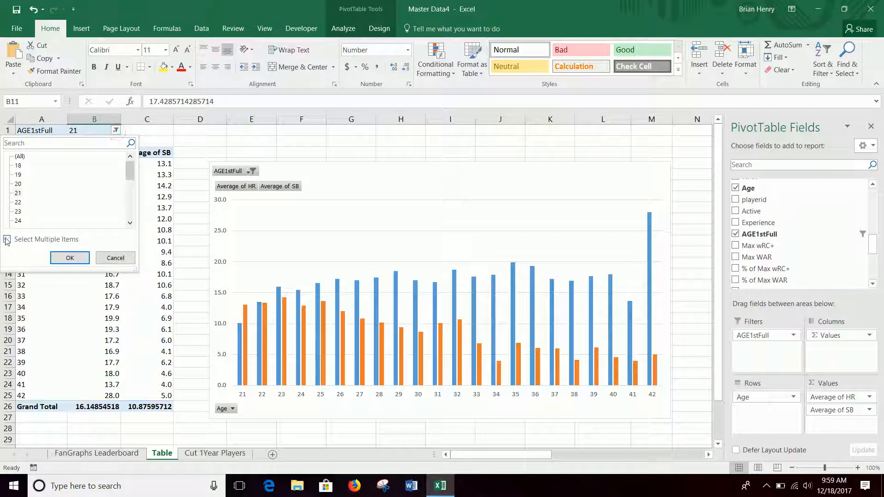
pyautogui.click(6, 239)
pyautogui.click(17, 165)
pyautogui.click(17, 174)
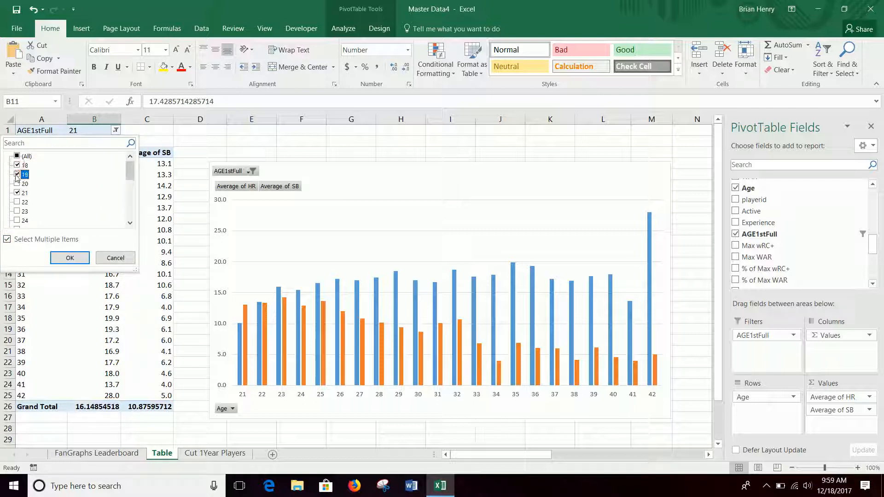
pyautogui.click(17, 174)
pyautogui.click(17, 183)
pyautogui.click(17, 202)
pyautogui.click(18, 211)
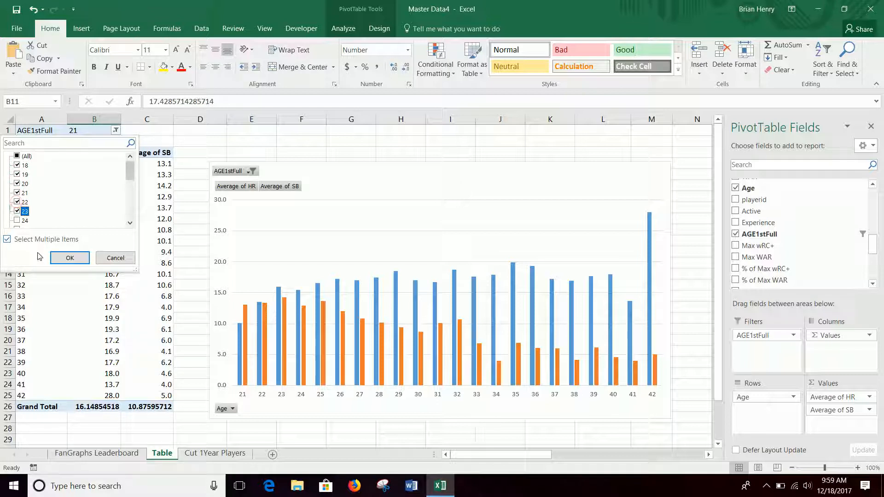
pyautogui.click(67, 257)
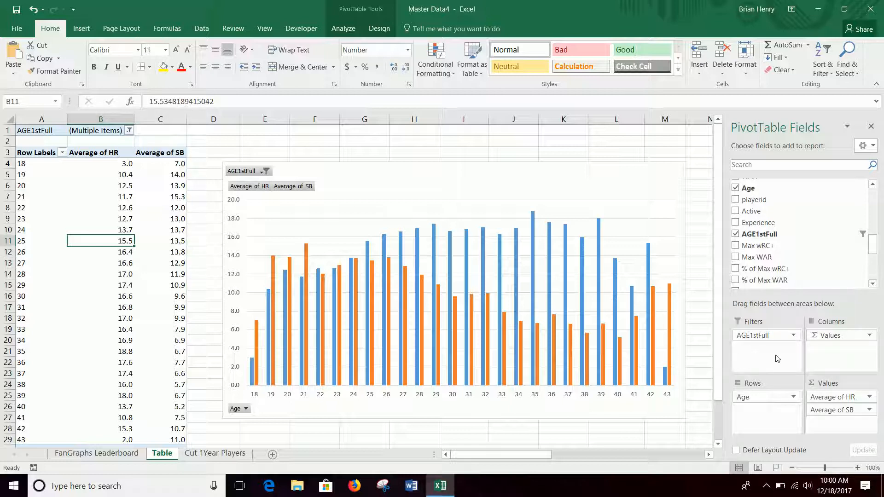
# Remove the Average of HR and Average of SB fields from the PivotTable's values.
pyautogui.moveTo(825, 393); pyautogui.dragTo(783, 272)
pyautogui.click(835, 401)
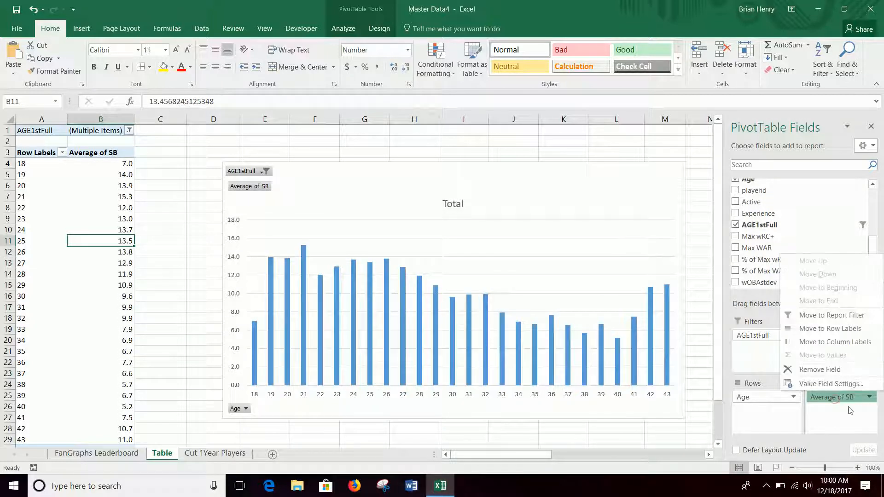
pyautogui.click(838, 397)
pyautogui.moveTo(840, 392); pyautogui.dragTo(792, 260)
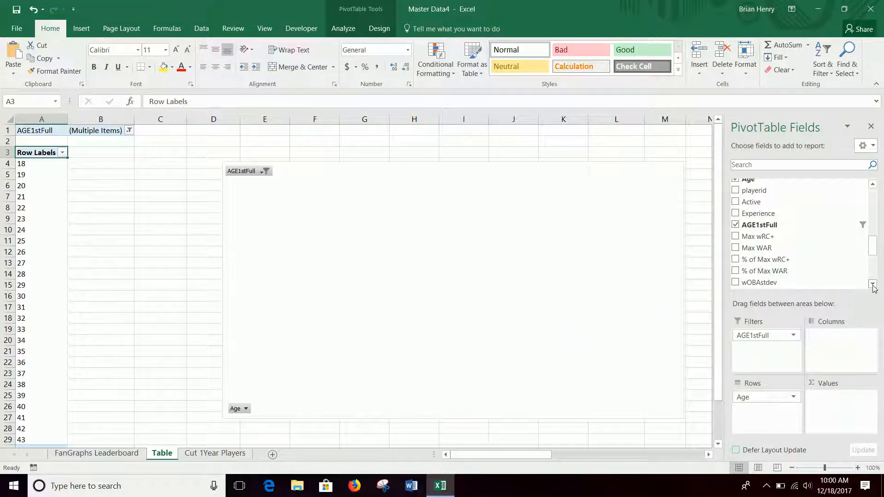
# Add the WAR field to the PivotTable's values.
pyautogui.click(872, 285)
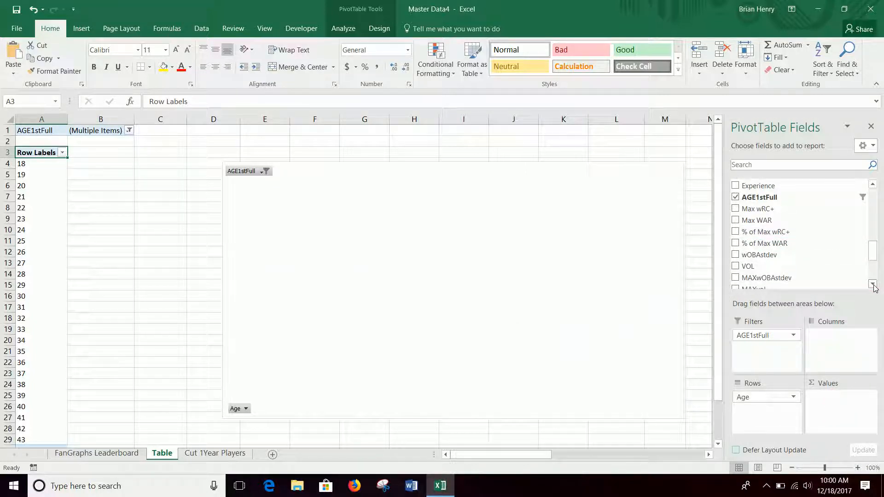
pyautogui.click(872, 284)
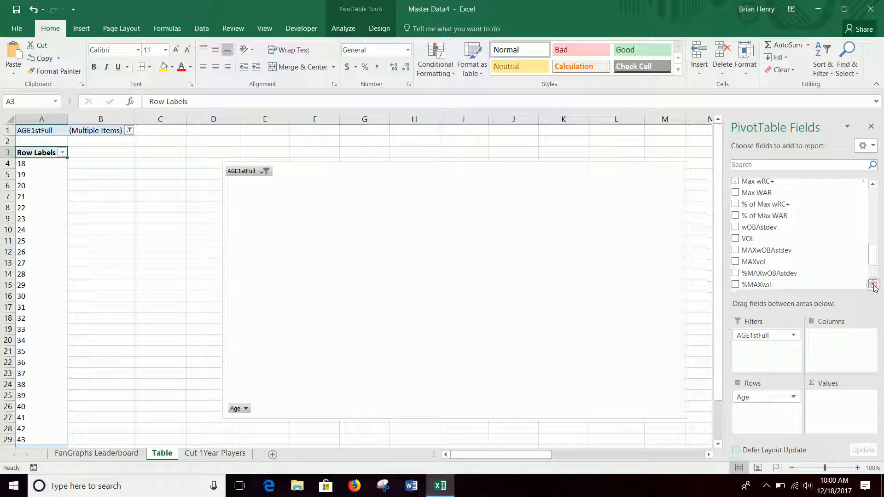
pyautogui.click(872, 285)
pyautogui.click(872, 284)
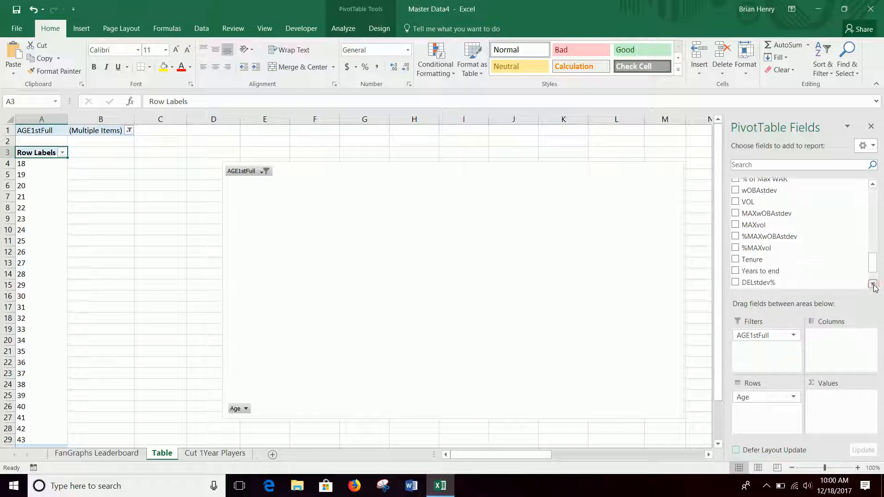
pyautogui.click(873, 284)
pyautogui.click(873, 284)
pyautogui.moveTo(874, 277); pyautogui.dragTo(875, 244)
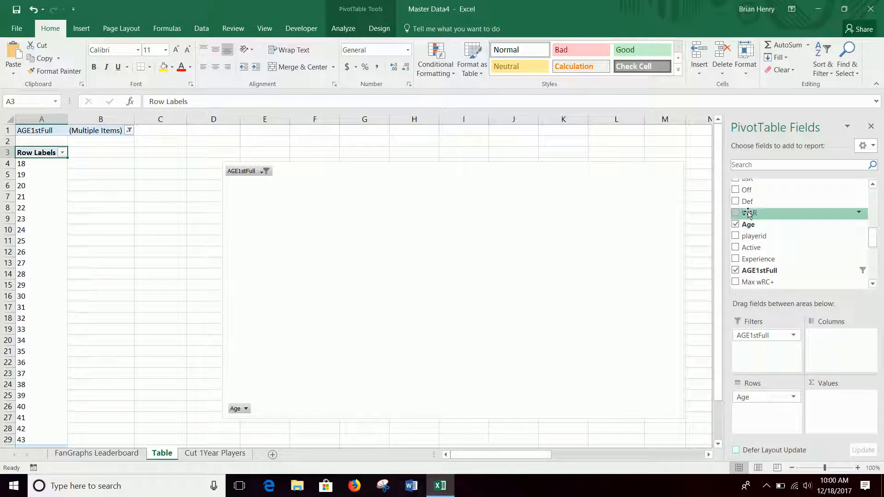
pyautogui.moveTo(748, 213)
pyautogui.mouseDown()
pyautogui.moveTo(842, 349)
pyautogui.moveTo(835, 410)
pyautogui.mouseUp()
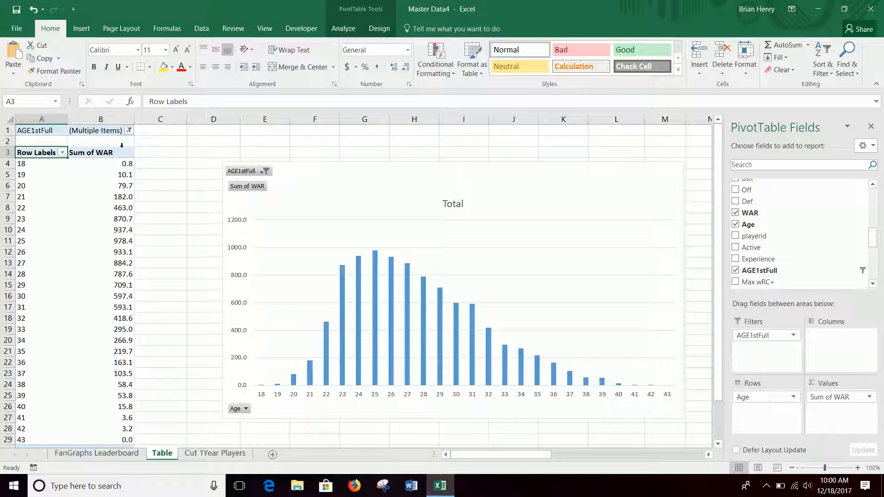
pyautogui.click(131, 131)
pyautogui.click(130, 131)
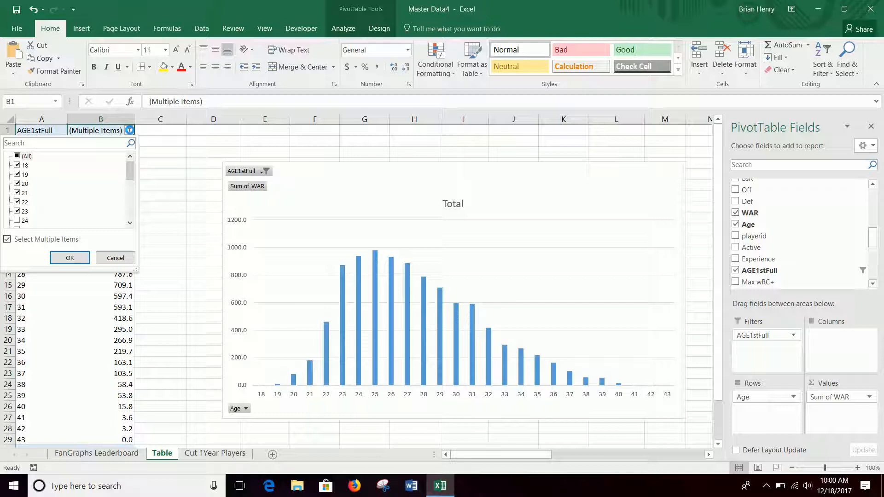
pyautogui.click(113, 258)
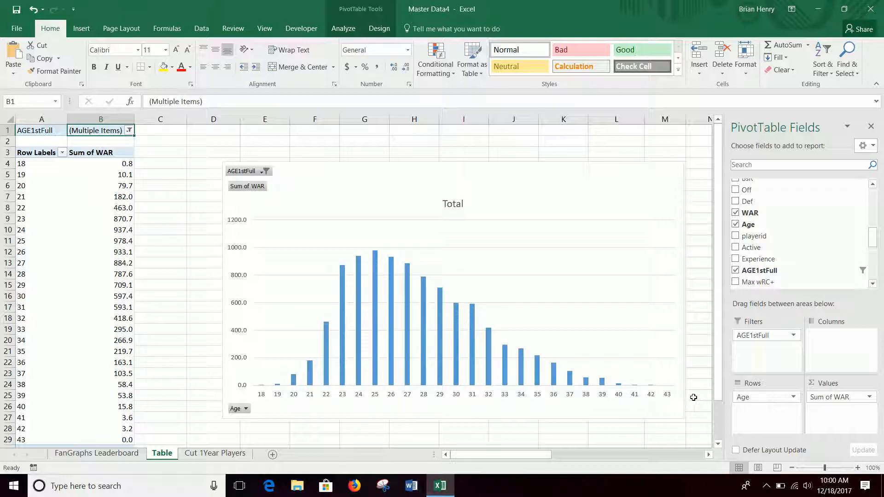
# Narrow the AGE1stFull filter to the single value 23.
pyautogui.click(129, 131)
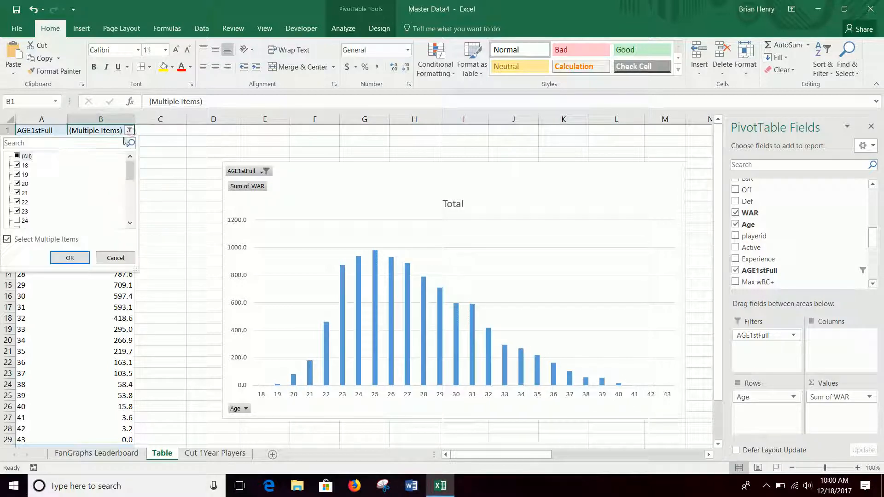
pyautogui.click(17, 166)
pyautogui.click(18, 182)
pyautogui.click(17, 174)
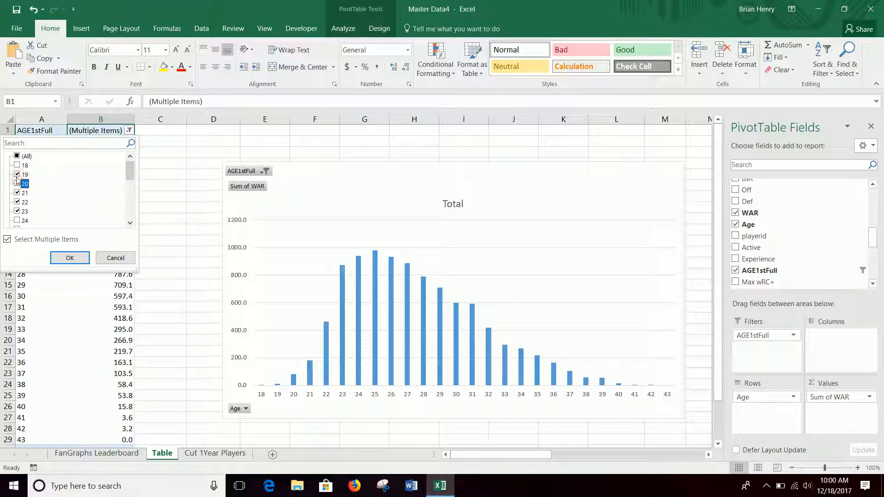
pyautogui.click(17, 193)
pyautogui.click(17, 201)
pyautogui.click(17, 210)
pyautogui.click(17, 202)
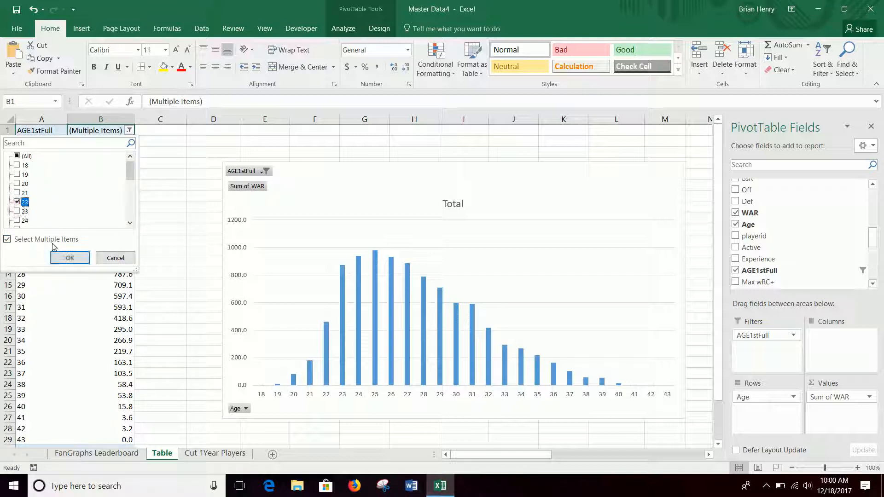
pyautogui.click(17, 211)
pyautogui.click(17, 202)
pyautogui.click(70, 257)
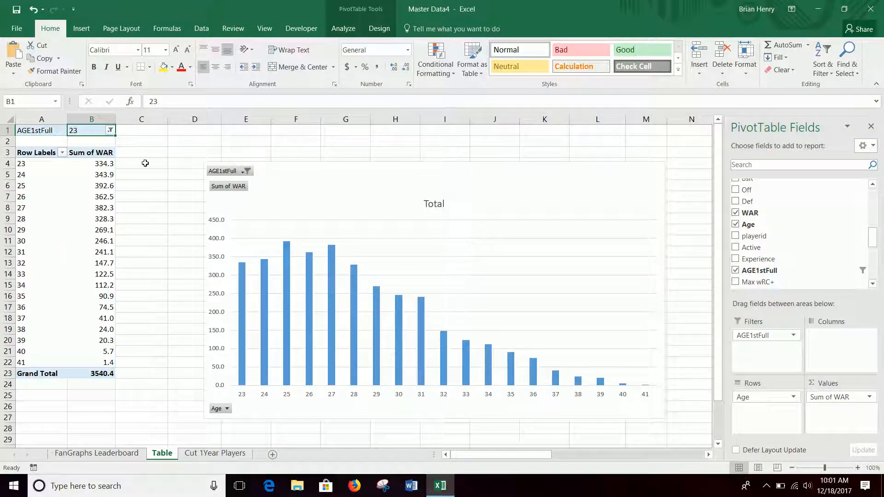
# Switch the AGE1stFull filter to show only the value 22.
pyautogui.click(109, 131)
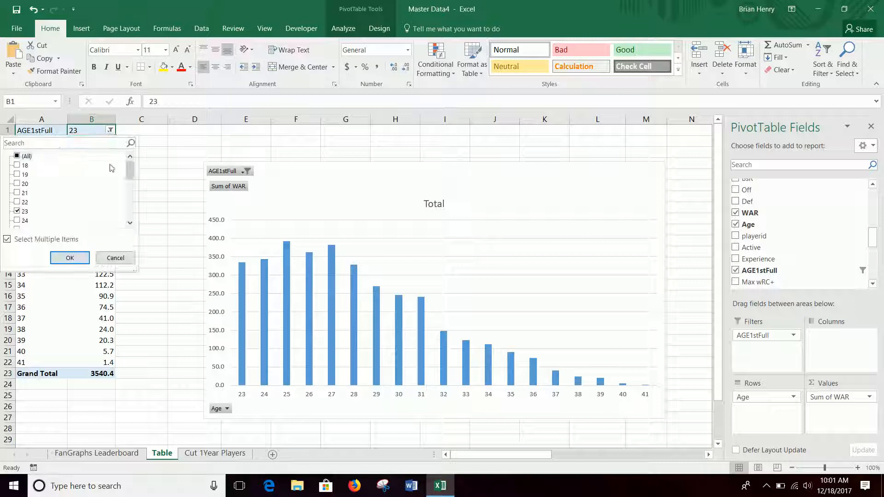
pyautogui.click(17, 202)
pyautogui.click(17, 211)
pyautogui.click(69, 258)
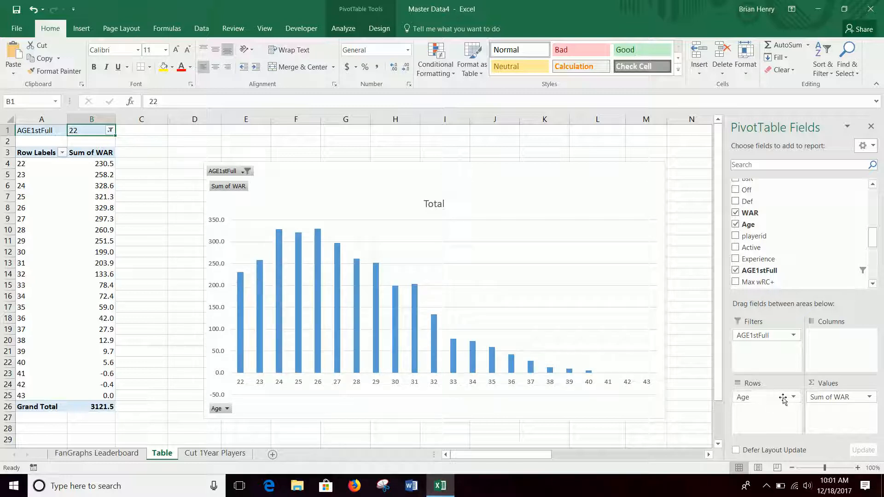
# Change the WAR value field to be summarized by Average.
pyautogui.click(867, 398)
pyautogui.click(828, 383)
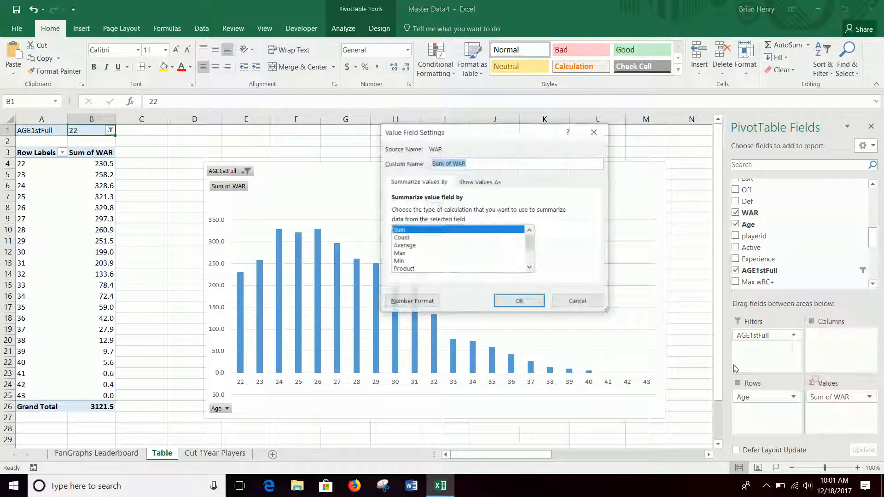
pyautogui.click(431, 246)
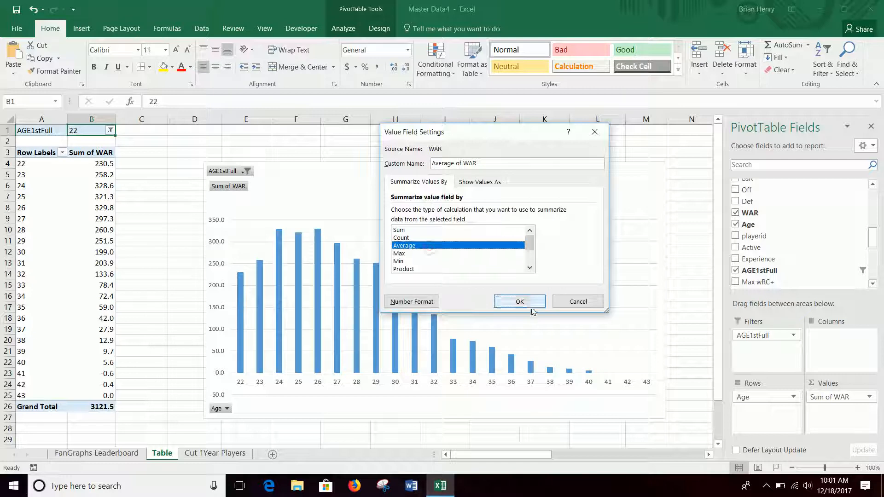
pyautogui.click(519, 301)
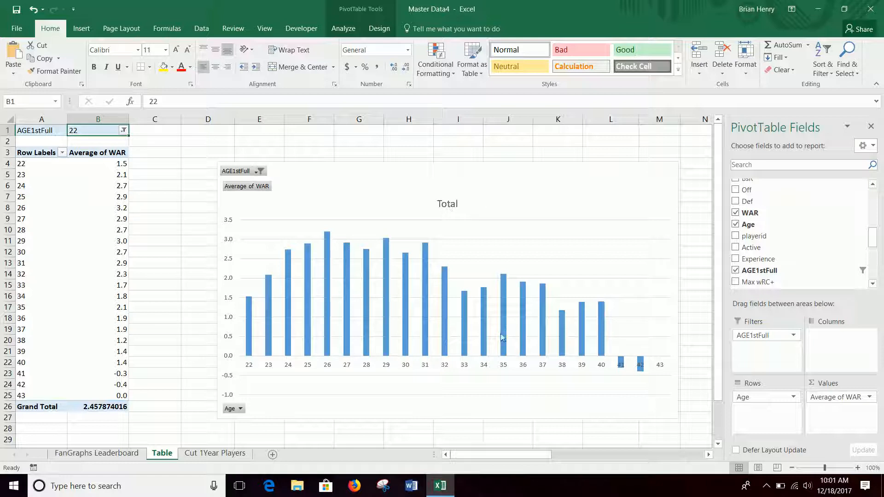
# Switch the AGE1stFull filter to show only the value 28.
pyautogui.click(538, 209)
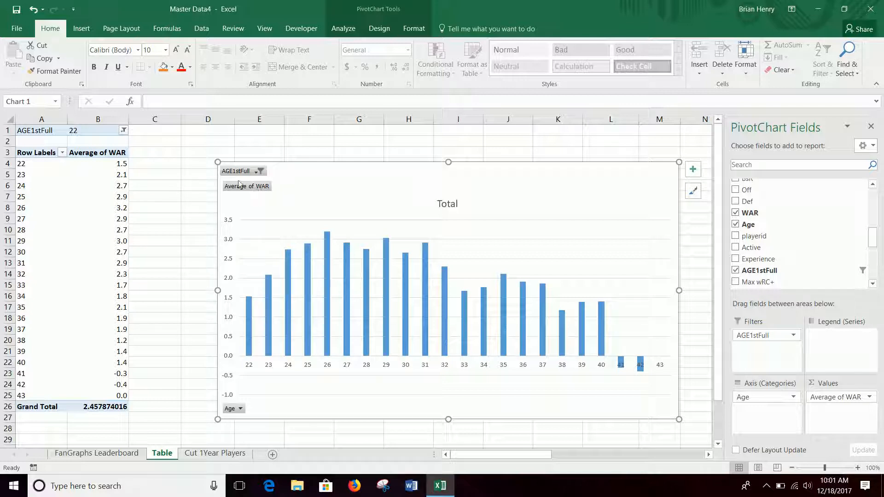
pyautogui.click(124, 130)
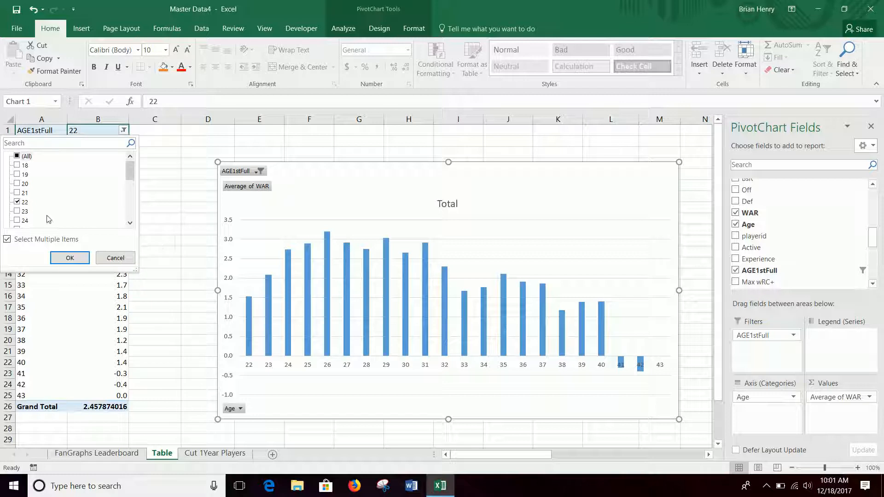
pyautogui.click(131, 224)
pyautogui.click(131, 224)
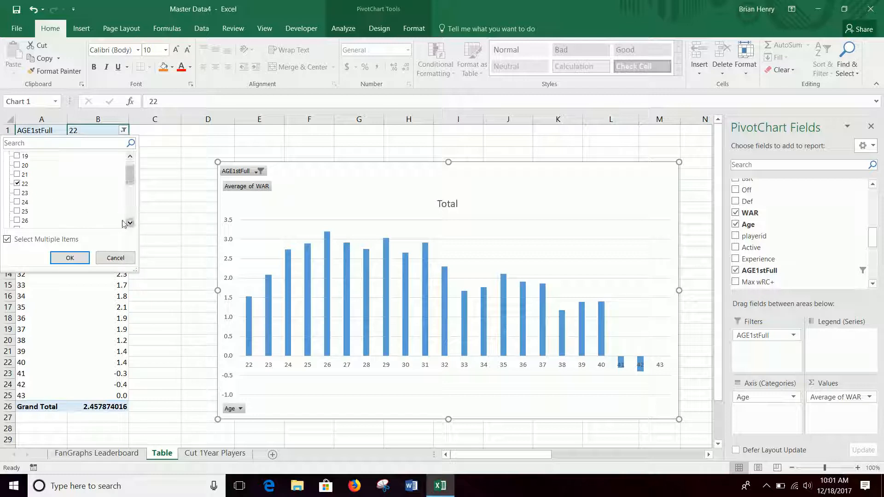
pyautogui.click(17, 184)
pyautogui.click(128, 225)
pyautogui.click(128, 225)
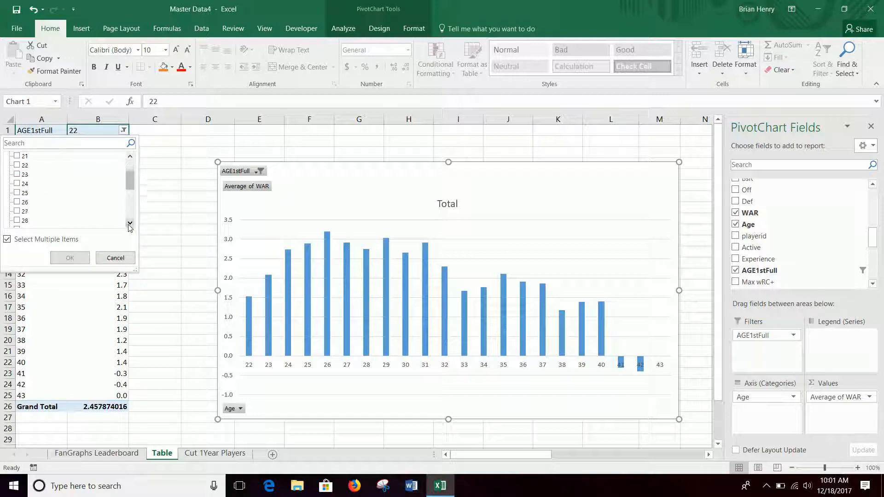
pyautogui.click(129, 225)
pyautogui.click(17, 211)
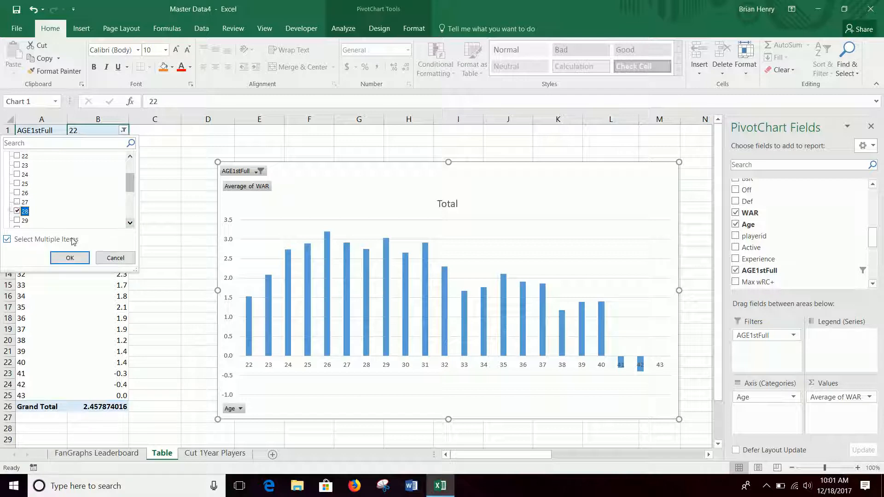
pyautogui.click(70, 257)
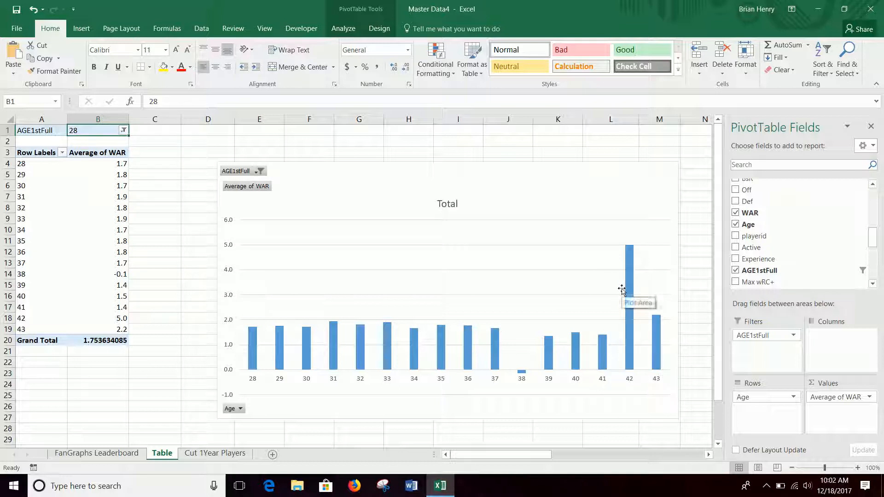
# Switch the AGE1stFull filter to show only the value 26.
pyautogui.moveTo(634, 280)
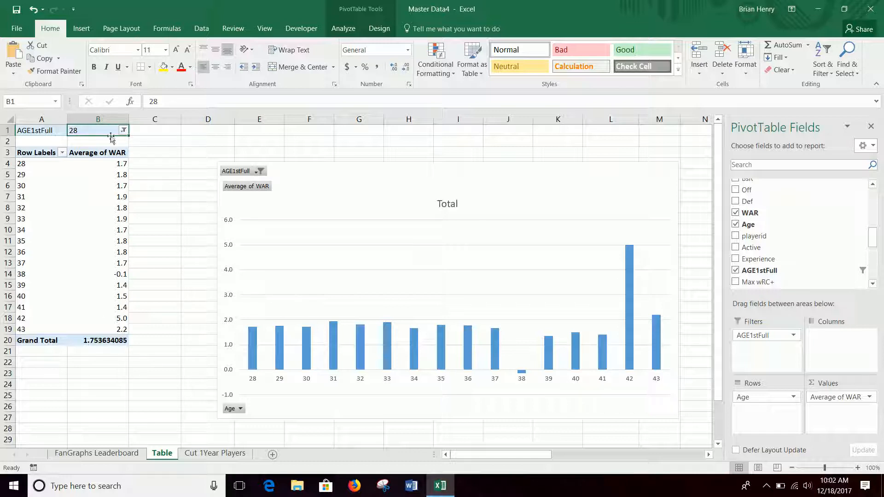
pyautogui.click(124, 130)
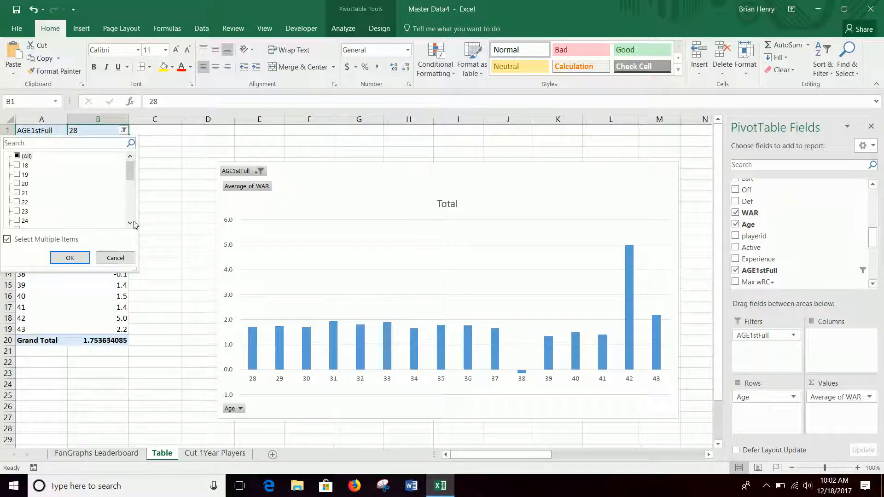
pyautogui.scroll(-3, 134, 222)
pyautogui.click(19, 221)
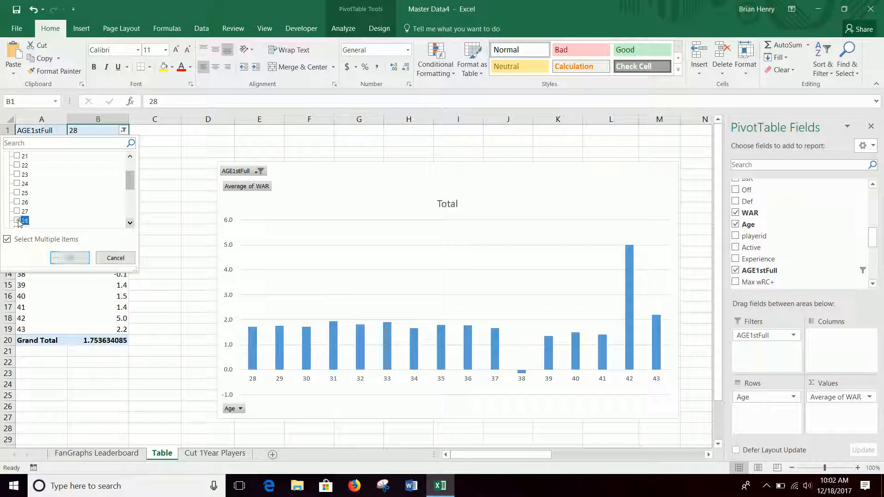
pyautogui.click(19, 220)
pyautogui.click(68, 256)
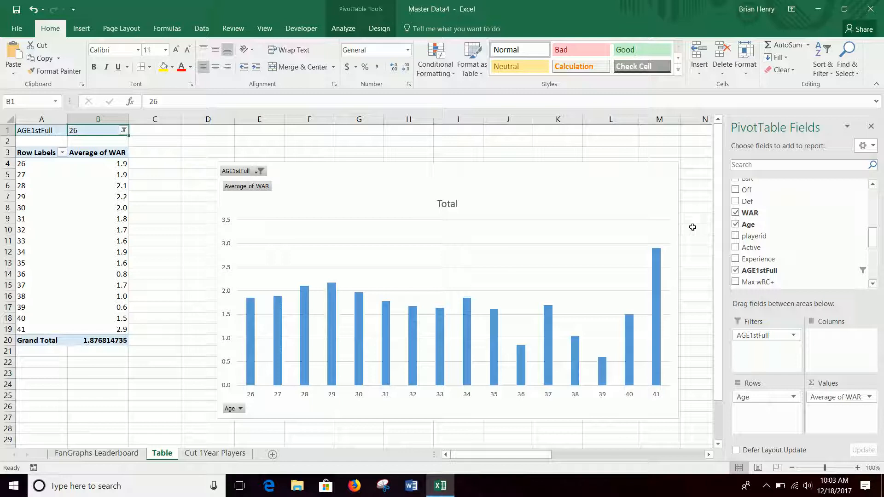
pyautogui.click(453, 212)
pyautogui.doubleClick(449, 204)
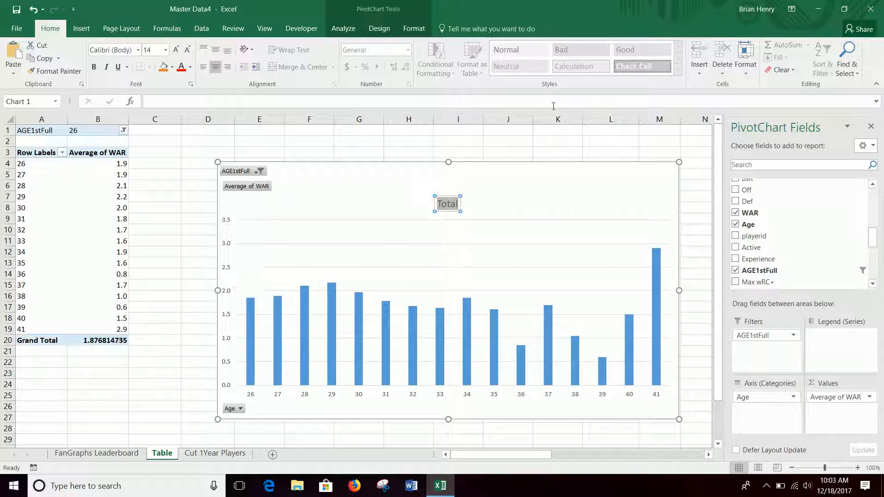
pyautogui.click(694, 170)
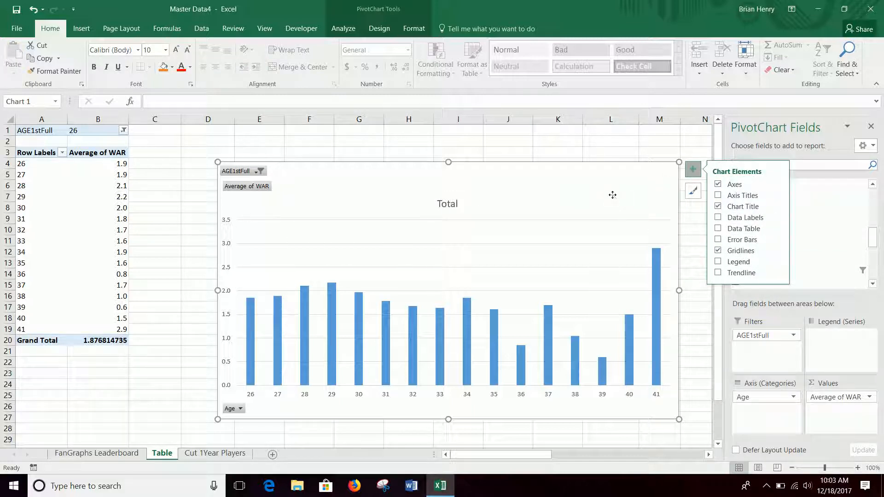
pyautogui.click(688, 168)
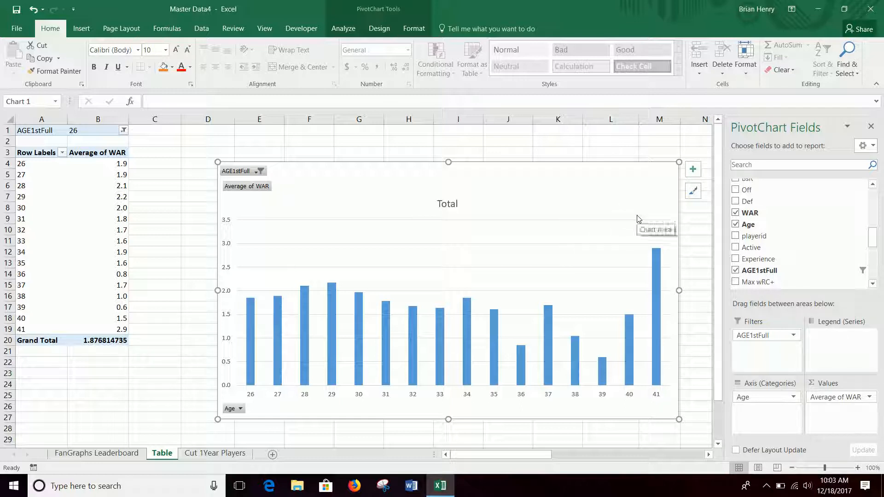
pyautogui.click(766, 485)
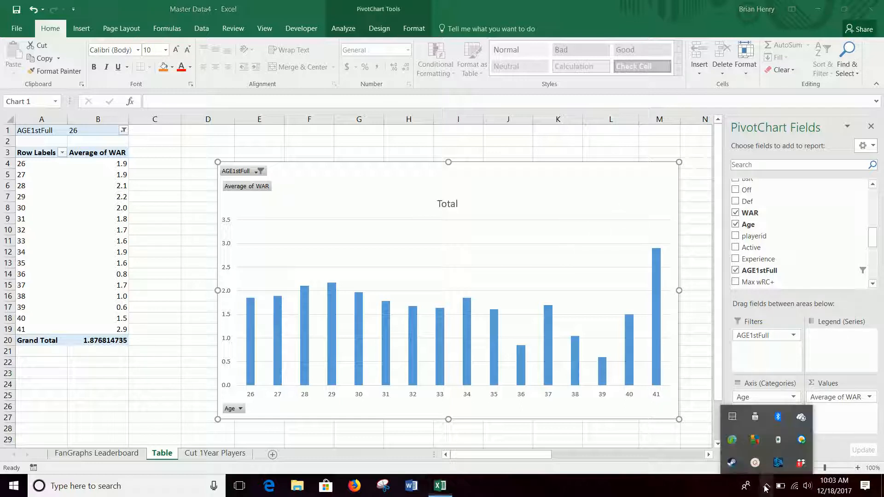